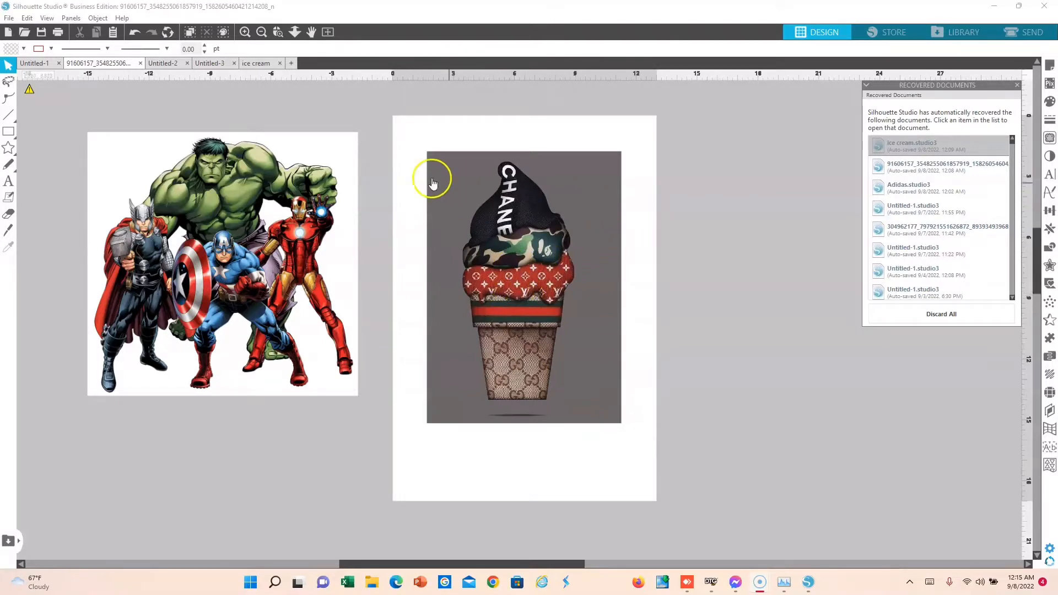
- Move the superhero image onto the page and place the ice cream image in the empty area on the page's left side
left_click_drag(503, 314, 740, 299)
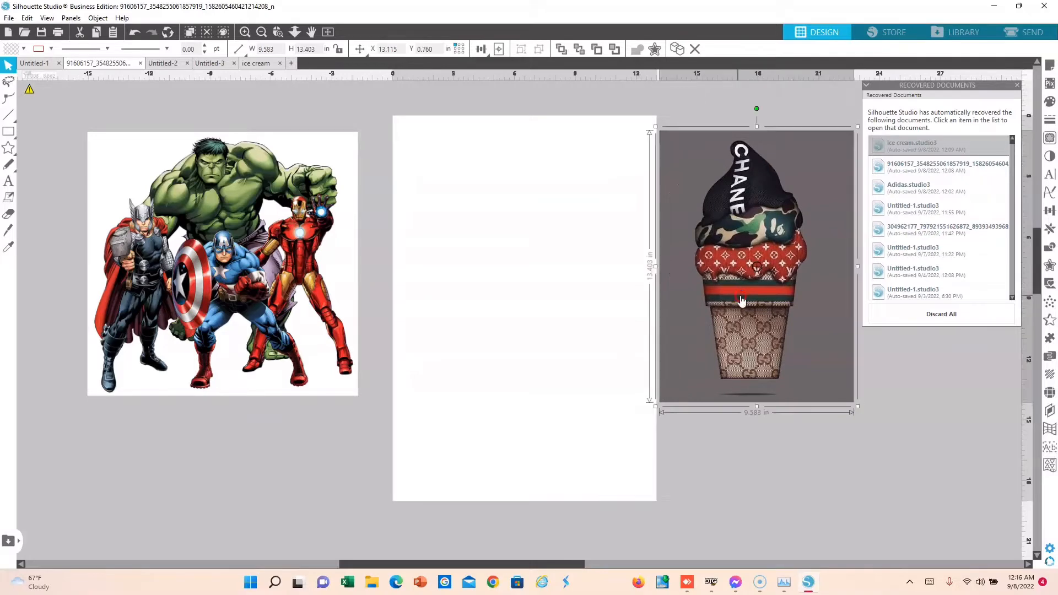
right_click(738, 299)
left_click(652, 308)
left_click(716, 302)
left_click(329, 264)
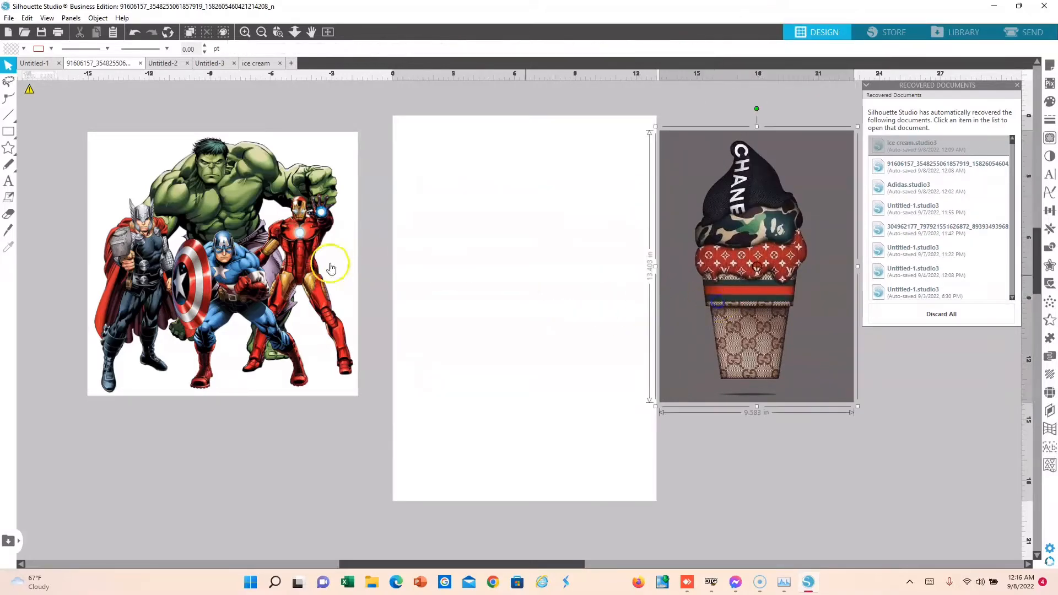
left_click_drag(310, 266, 364, 259)
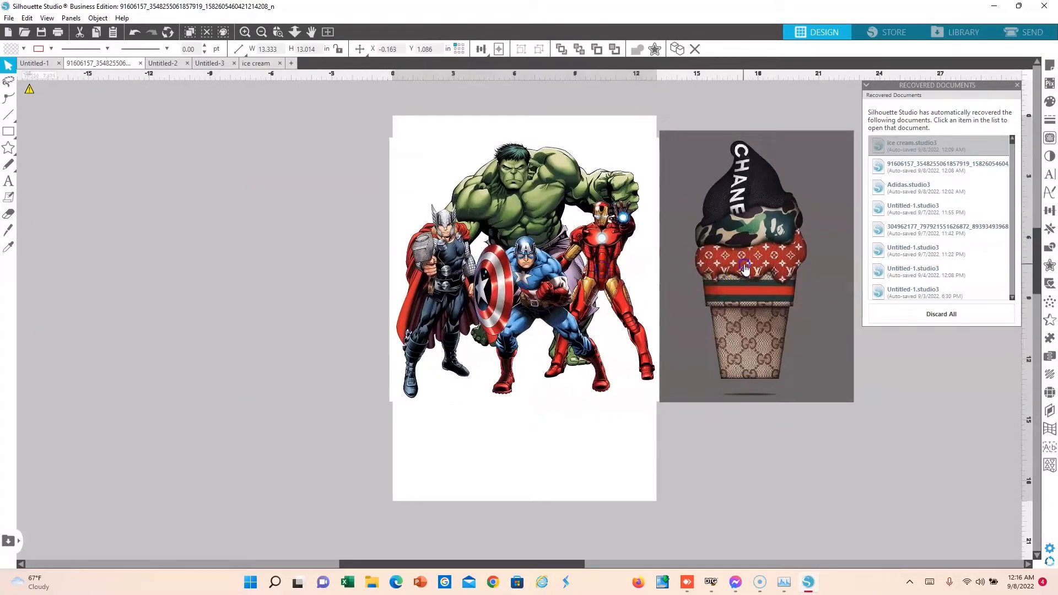
left_click_drag(745, 268, 248, 253)
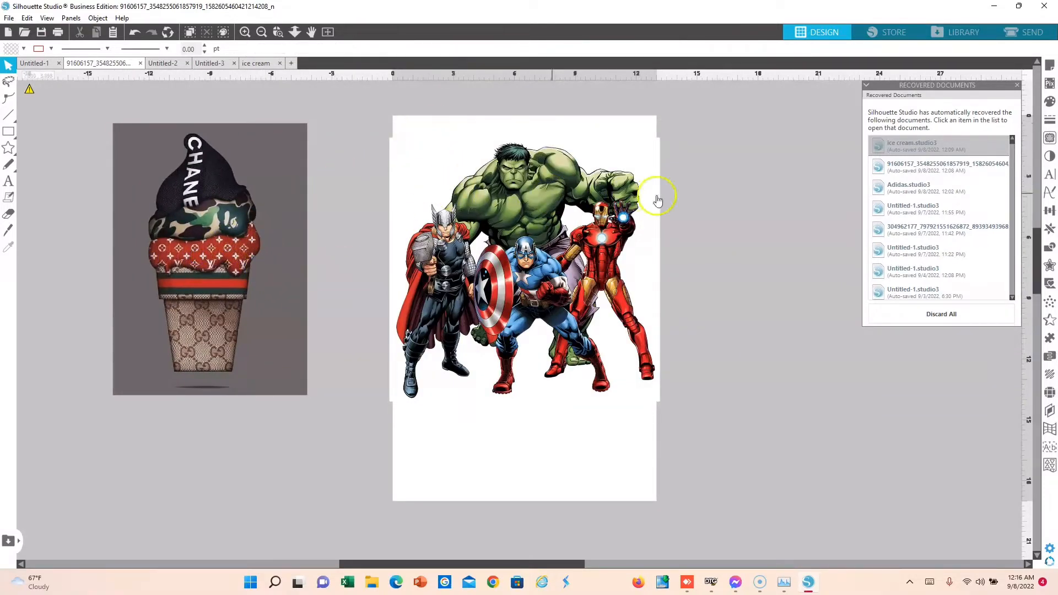
- Select a trace area that encloses the whole ice cream image
left_click(1049, 139)
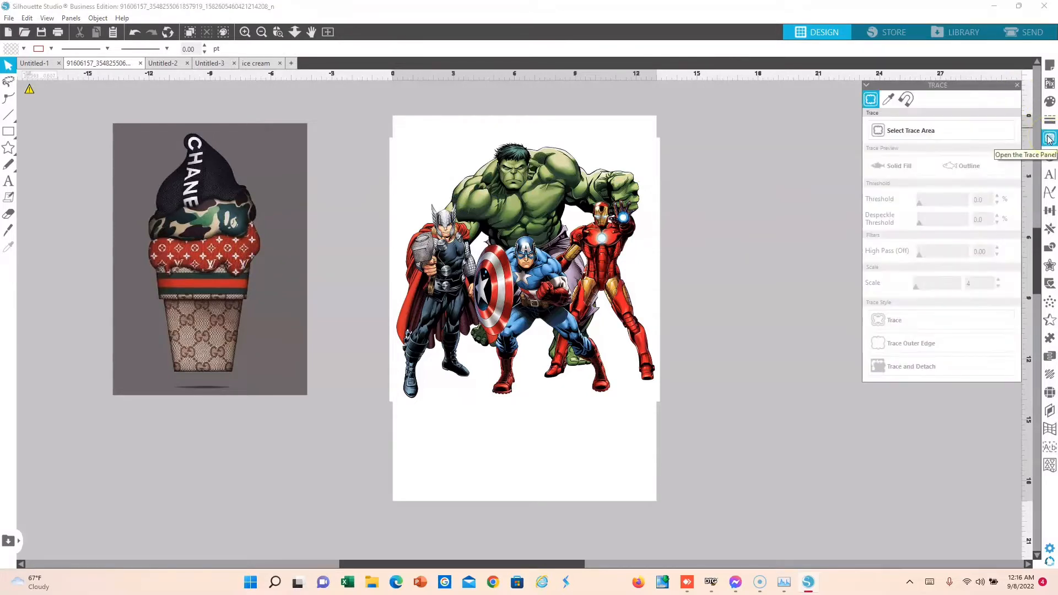
left_click(893, 131)
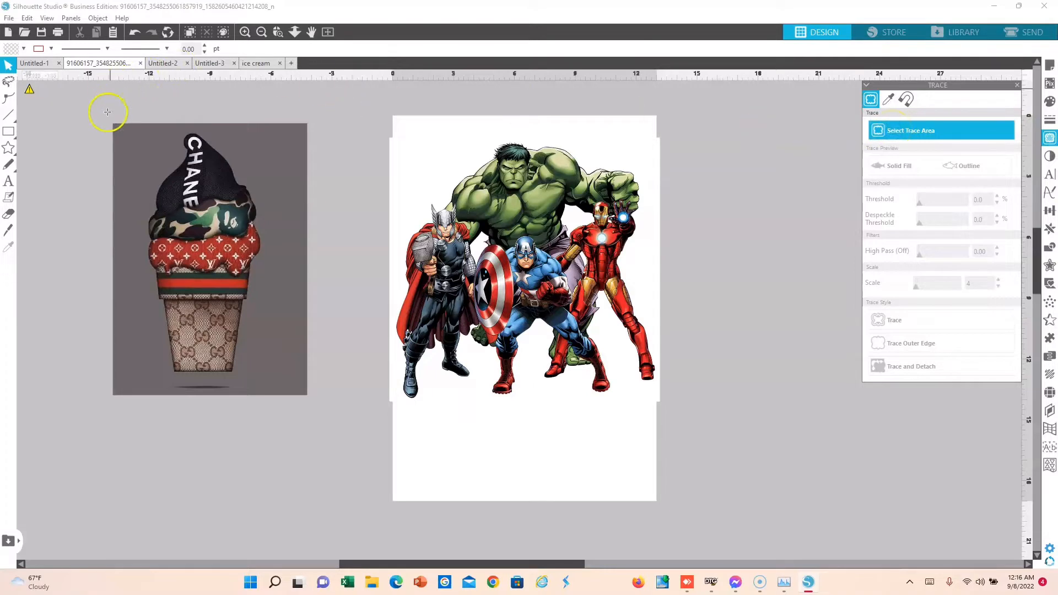
mouse_move(97, 111)
left_mouse_down()
mouse_move(319, 394)
mouse_move(315, 405)
left_mouse_up()
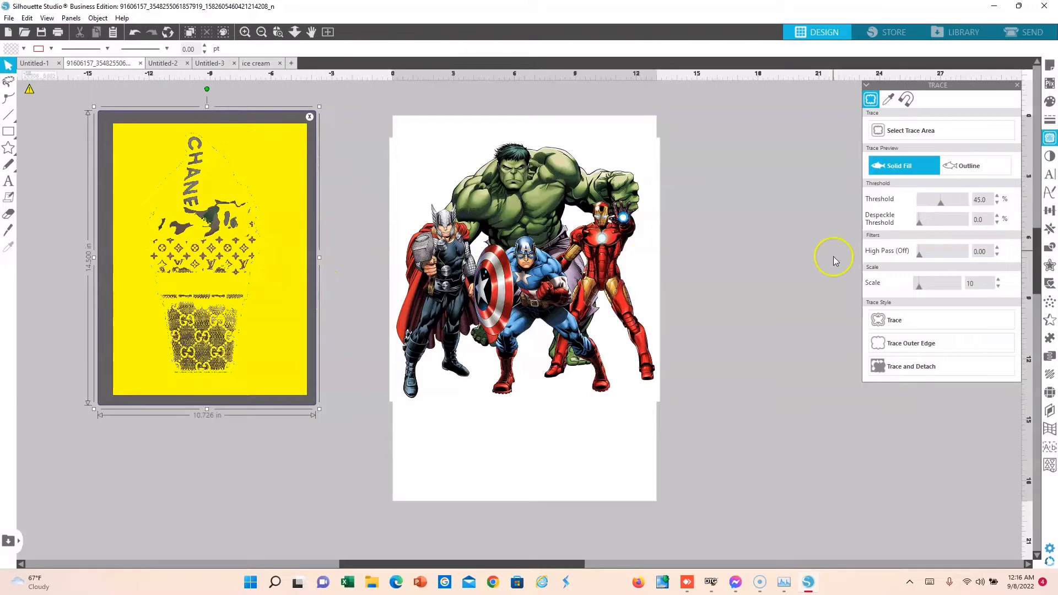
- Set the ice cream trace's threshold to 37% and its despeckle threshold to 28%
left_click(997, 203)
left_click(997, 203)
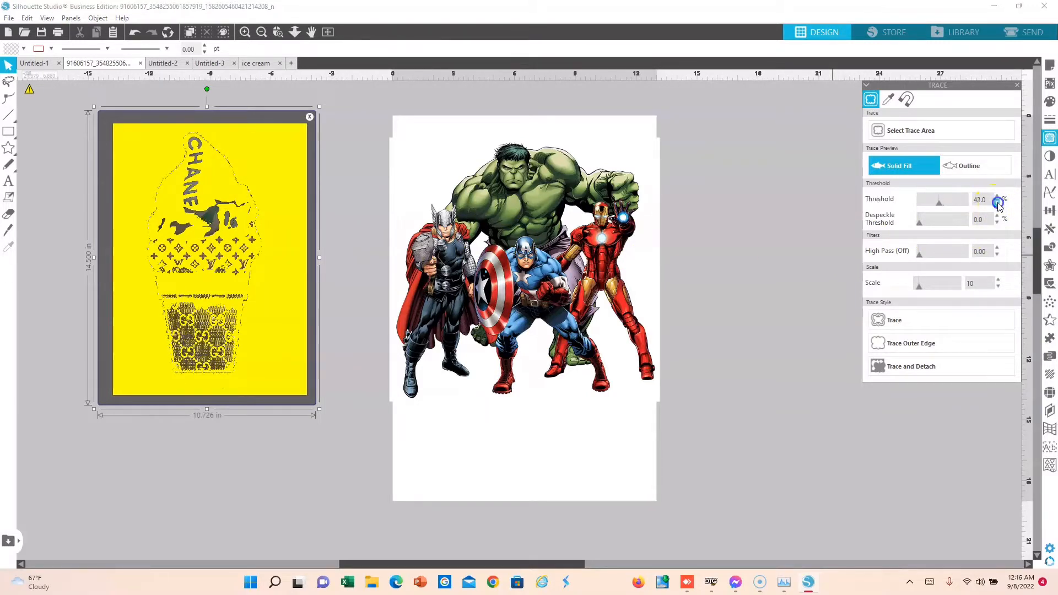
left_click(998, 204)
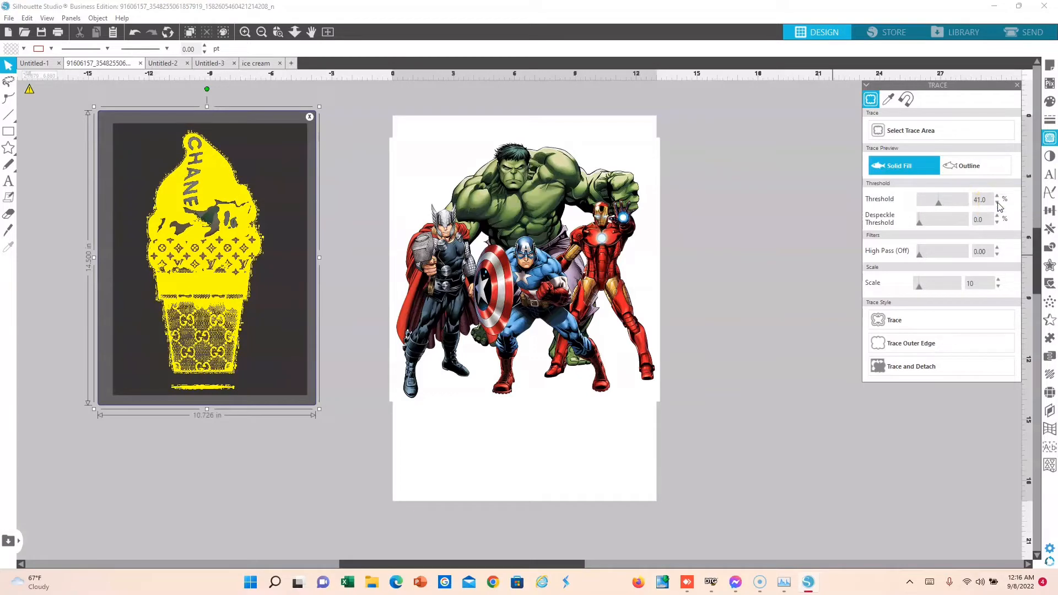
left_click(997, 203)
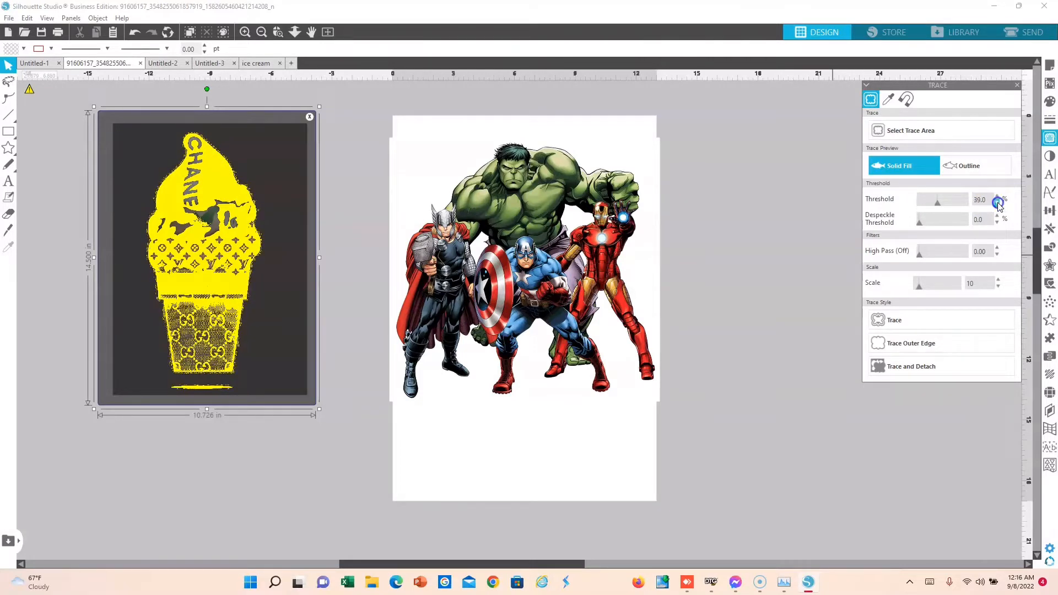
left_click(997, 204)
left_click(997, 203)
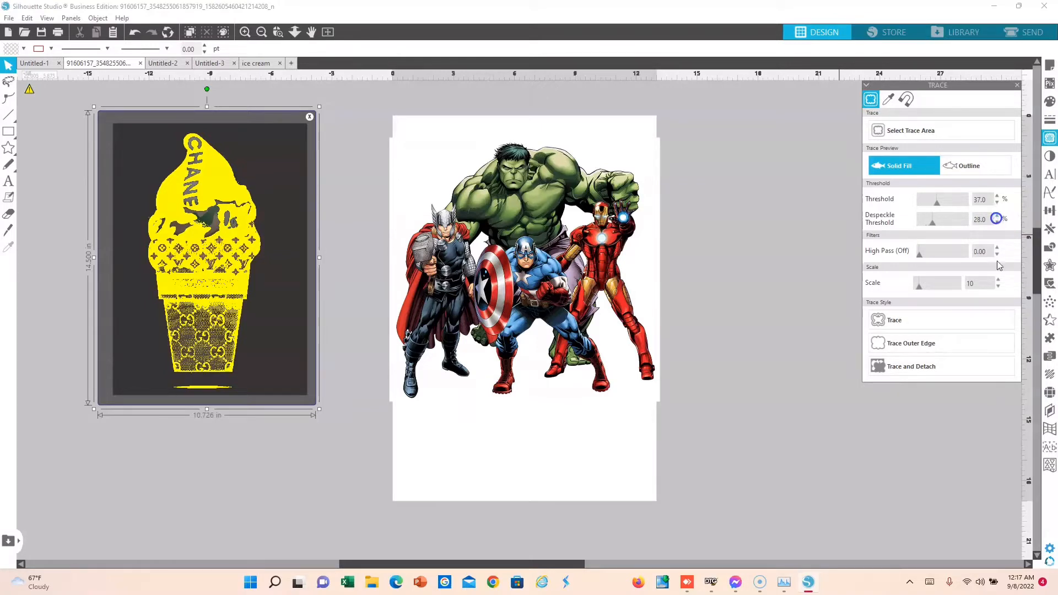
- Trace and detach the ice cream, pull the grey background away from it and delete that background
left_click(905, 372)
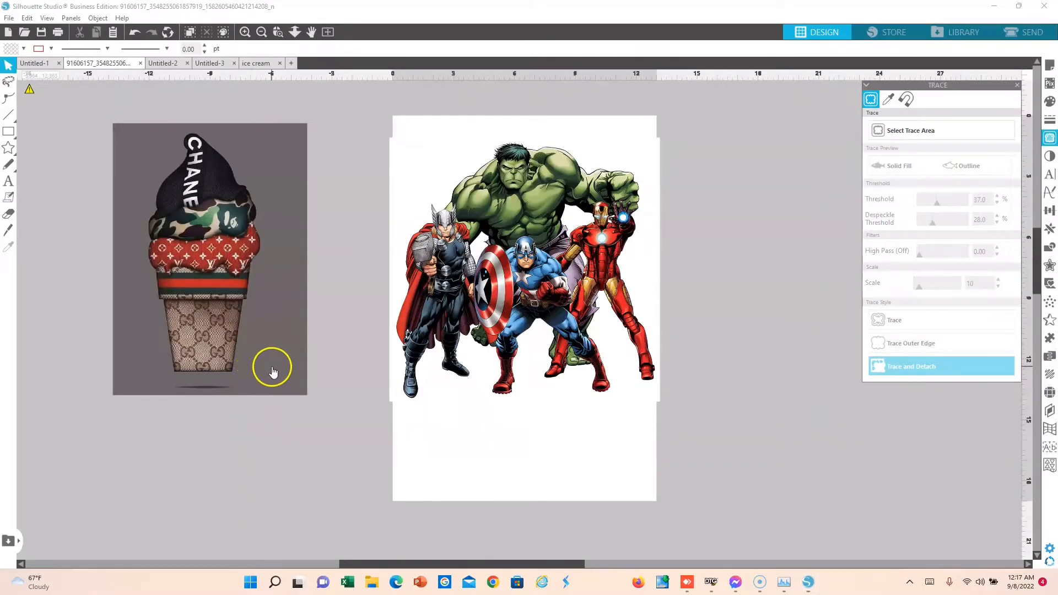
mouse_move(272, 366)
left_mouse_down()
mouse_move(318, 460)
mouse_move(322, 594)
mouse_move(286, 448)
mouse_move(293, 345)
left_mouse_up()
right_click(293, 349)
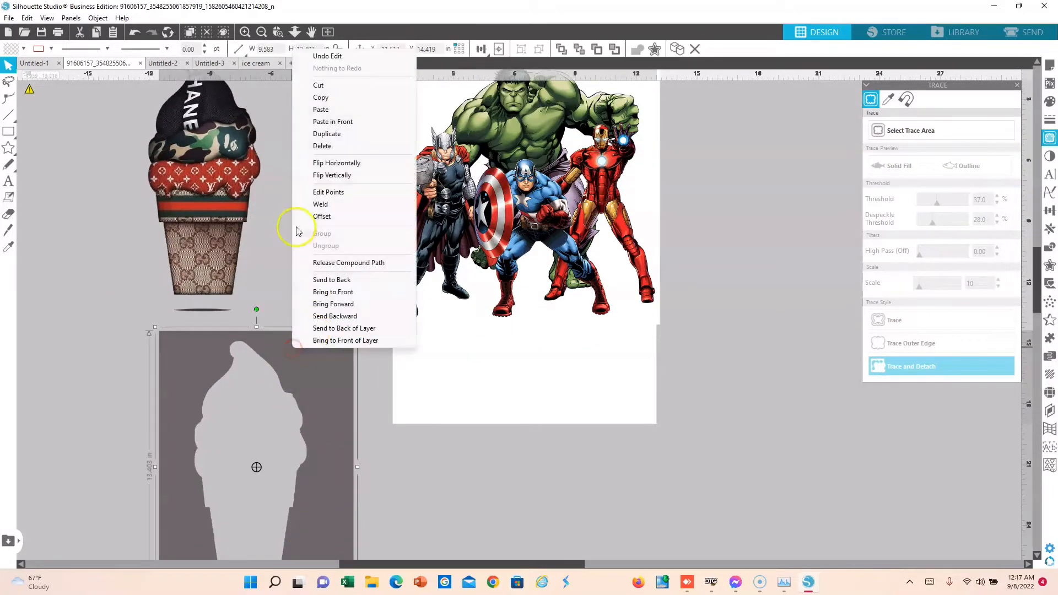
left_click(322, 146)
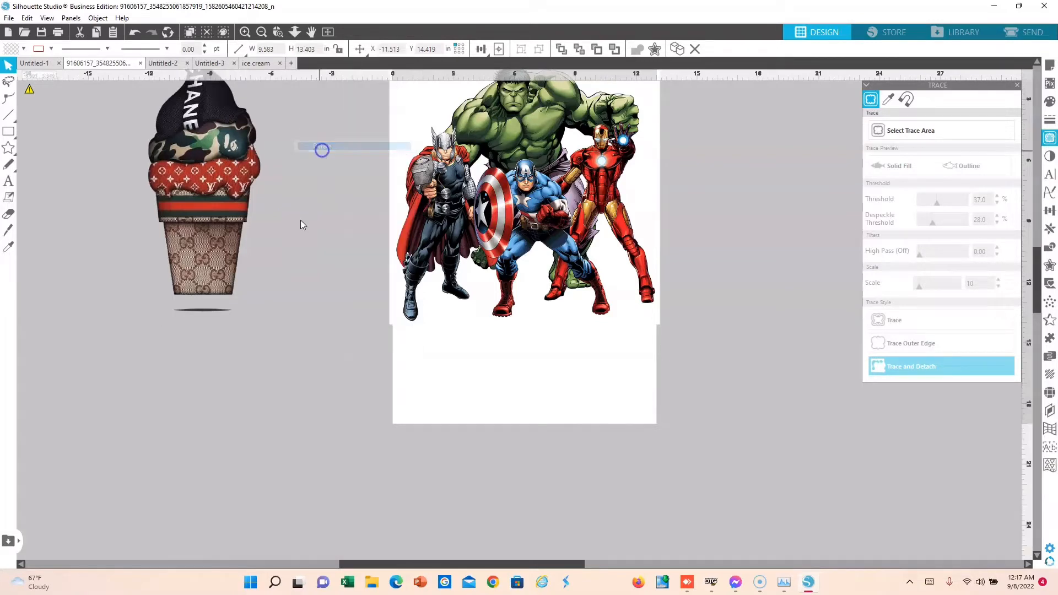
scroll(286, 220, "up", 3)
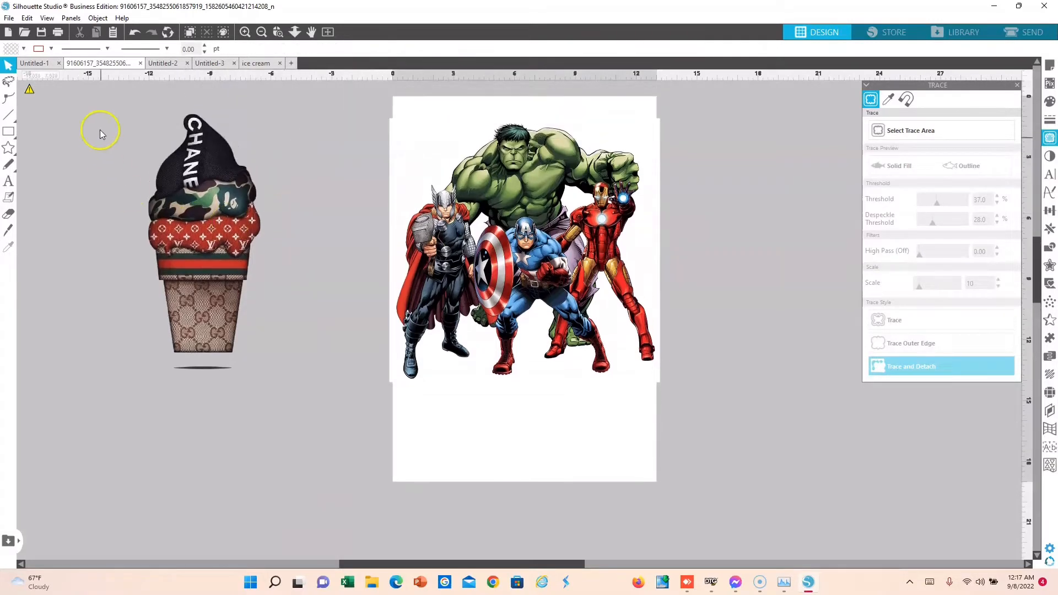
- Select all the detached ice cream pieces, including the shadow, and group them
left_click(160, 251)
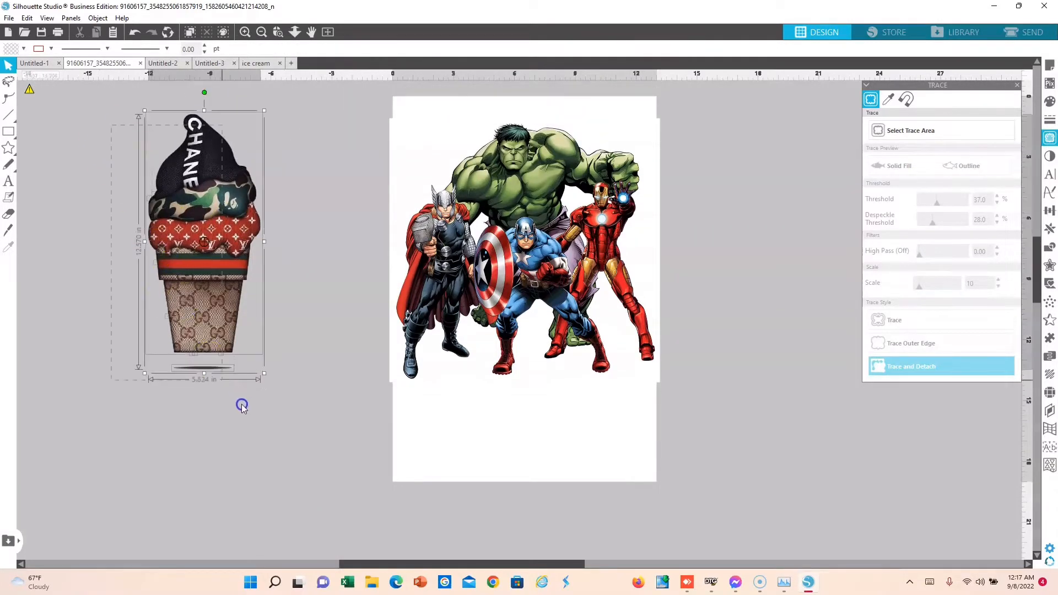
right_click(223, 307)
left_click(318, 362)
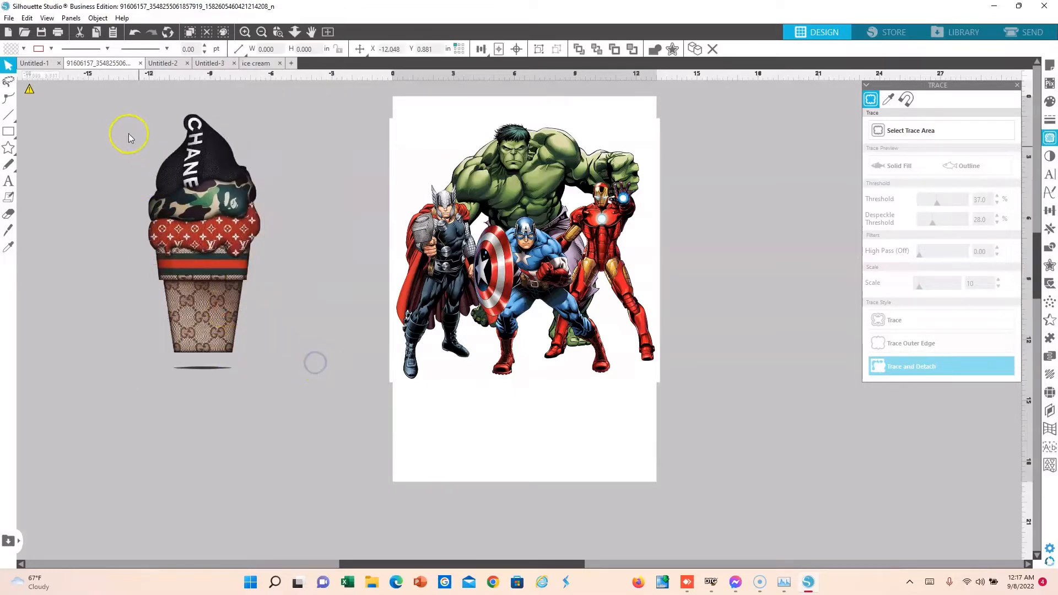
left_click_drag(125, 128, 263, 382)
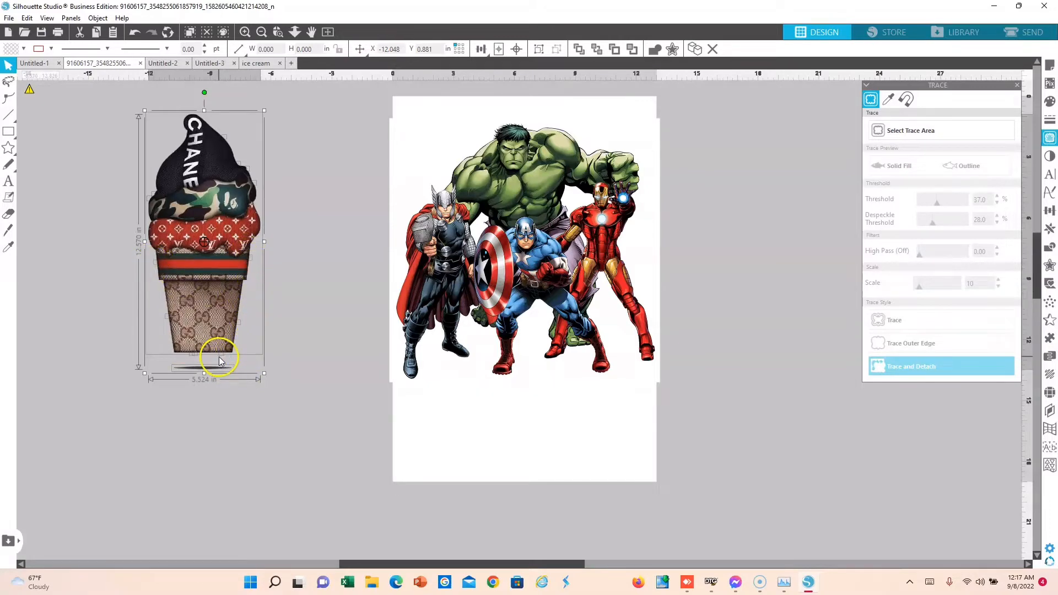
right_click(208, 331)
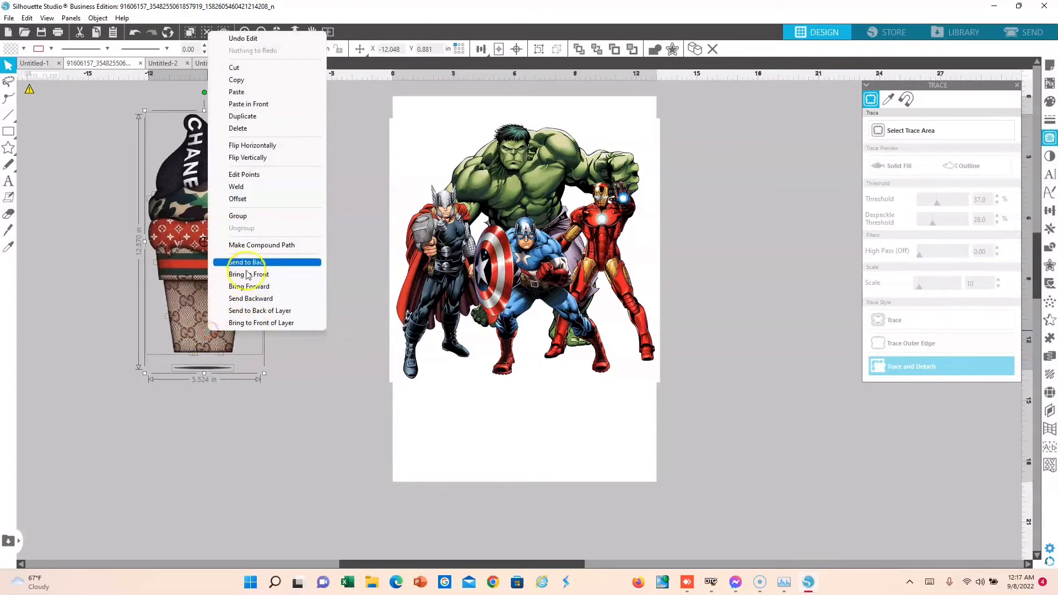
left_click(244, 217)
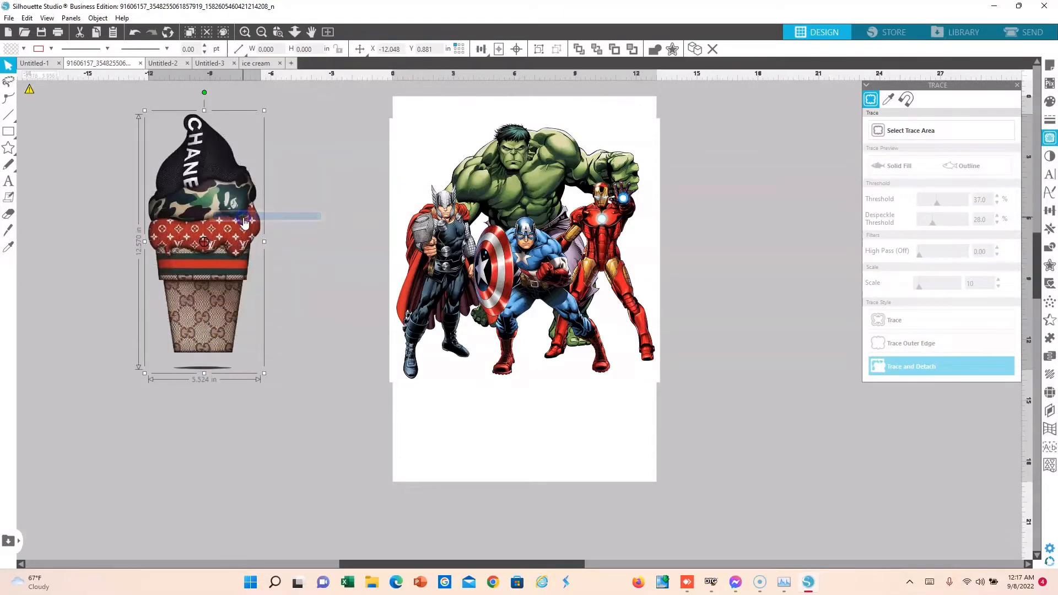
left_click(305, 300)
- Move the grouped ice cream to the right of the page and the superhero image to the left of it
left_click_drag(226, 268, 195, 282)
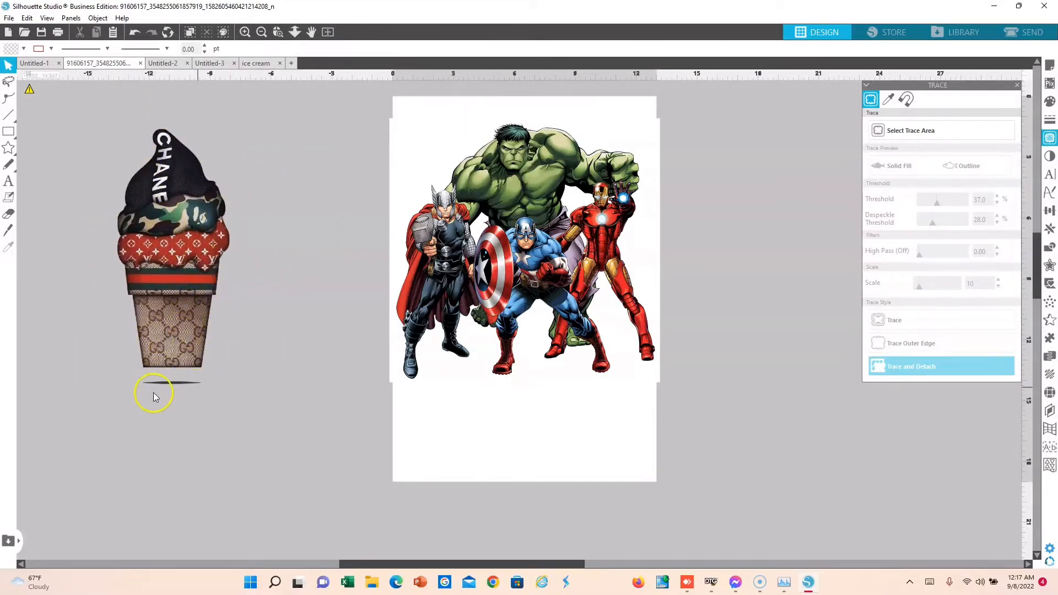
mouse_move(167, 260)
left_mouse_down()
mouse_move(805, 276)
mouse_move(815, 253)
mouse_move(777, 232)
left_mouse_up()
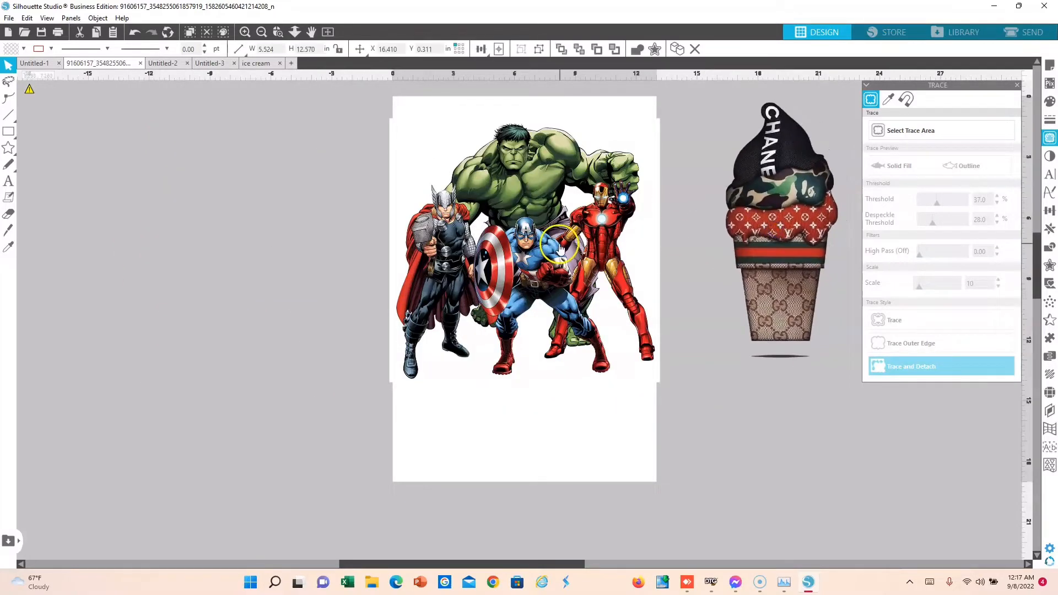
left_click_drag(529, 232, 197, 260)
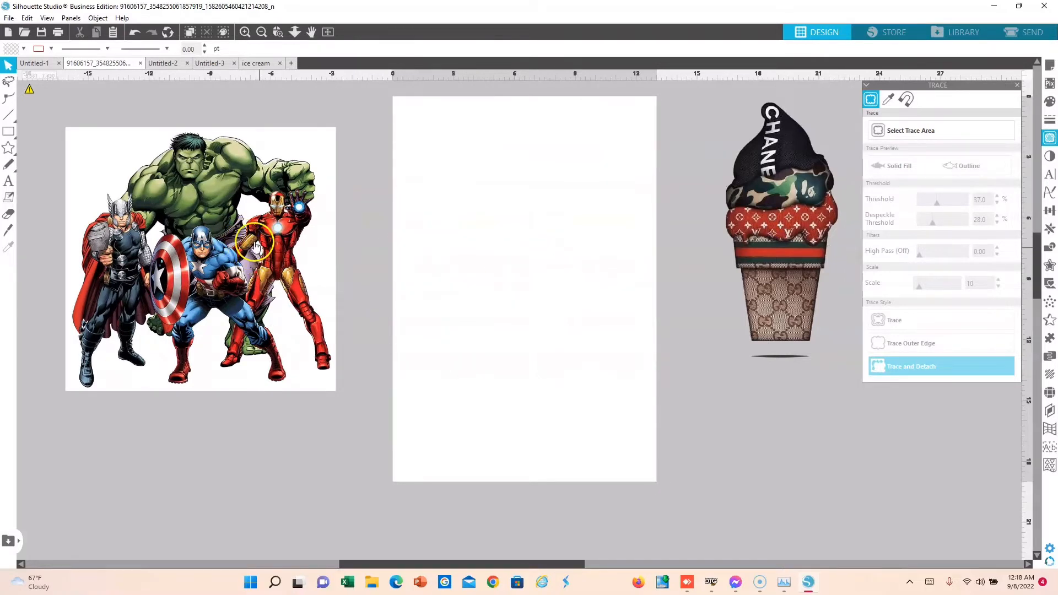
- Select a trace area that encloses the whole superhero image
left_click(899, 132)
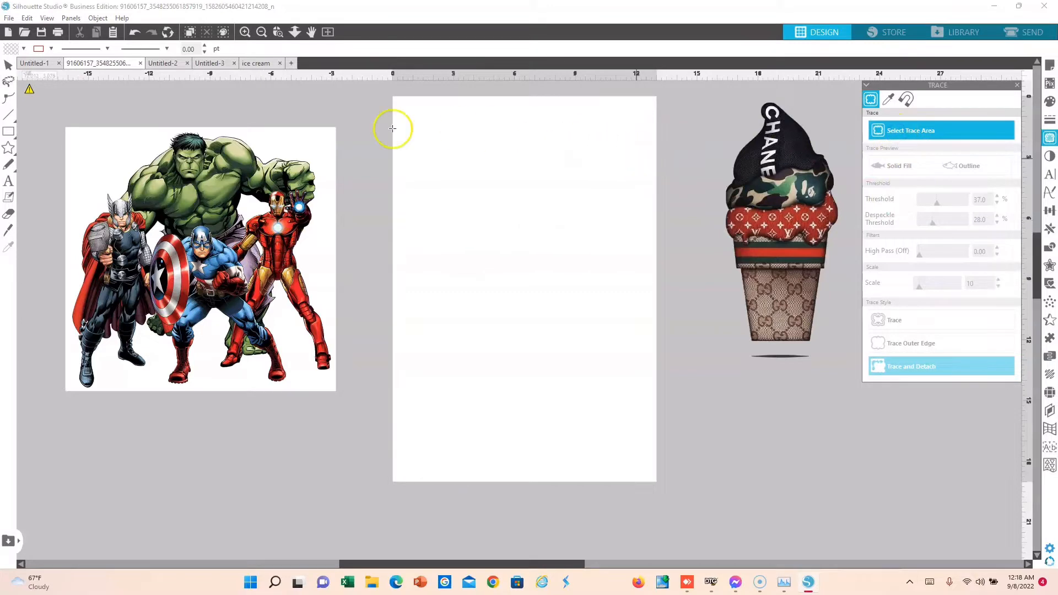
left_click_drag(52, 117, 342, 401)
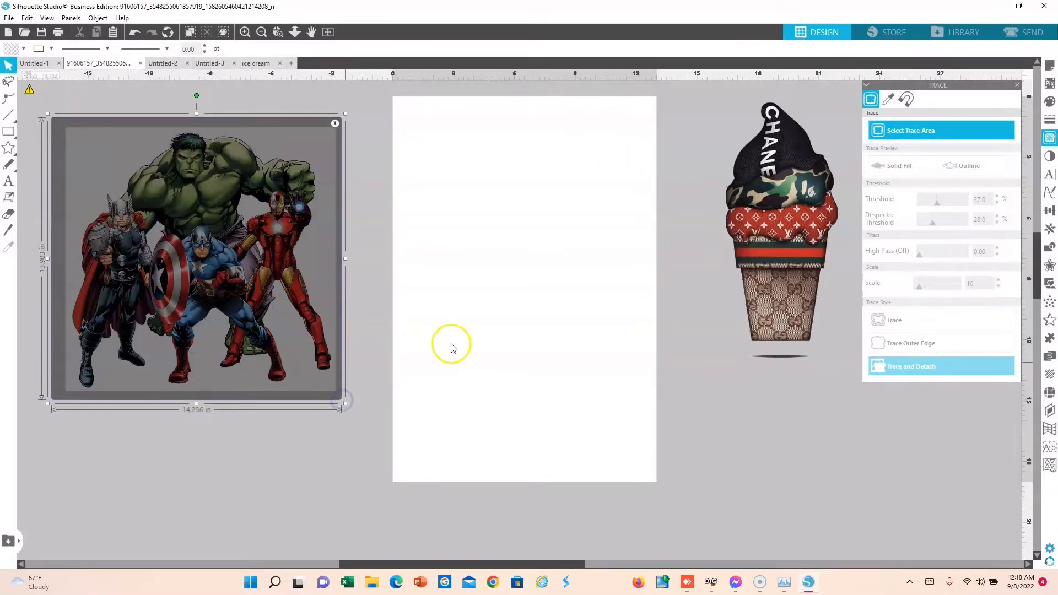
left_click(241, 284)
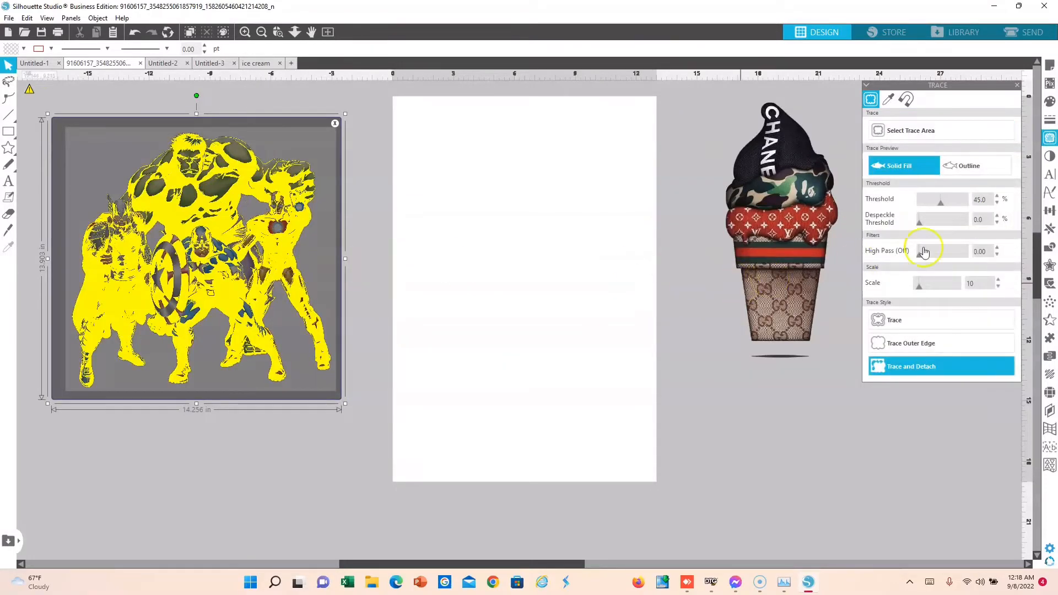
- Set the superhero trace's threshold to 98%
left_click(997, 197)
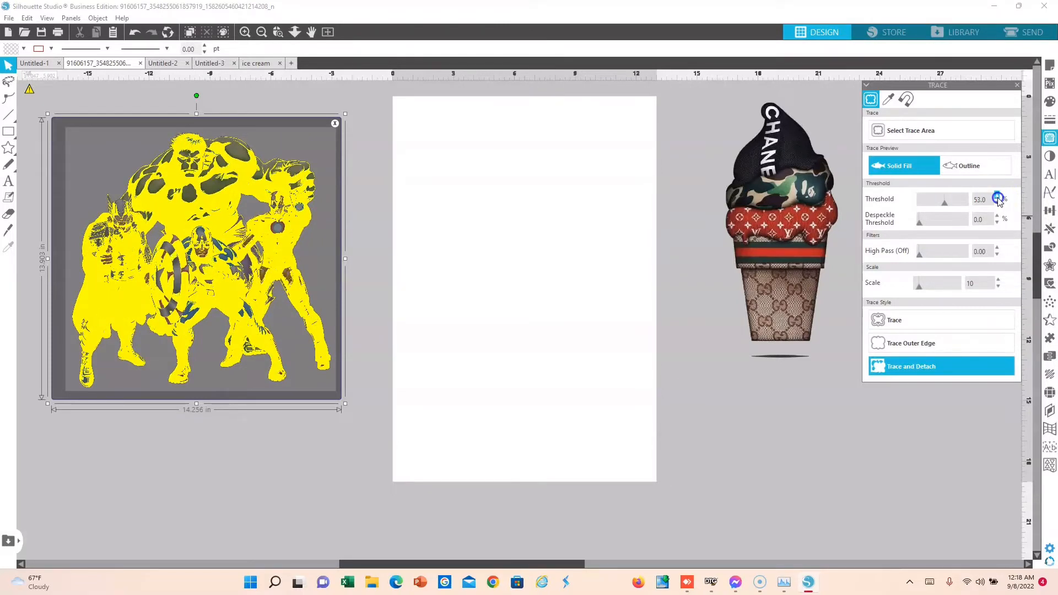
left_click(997, 197)
left_click(997, 198)
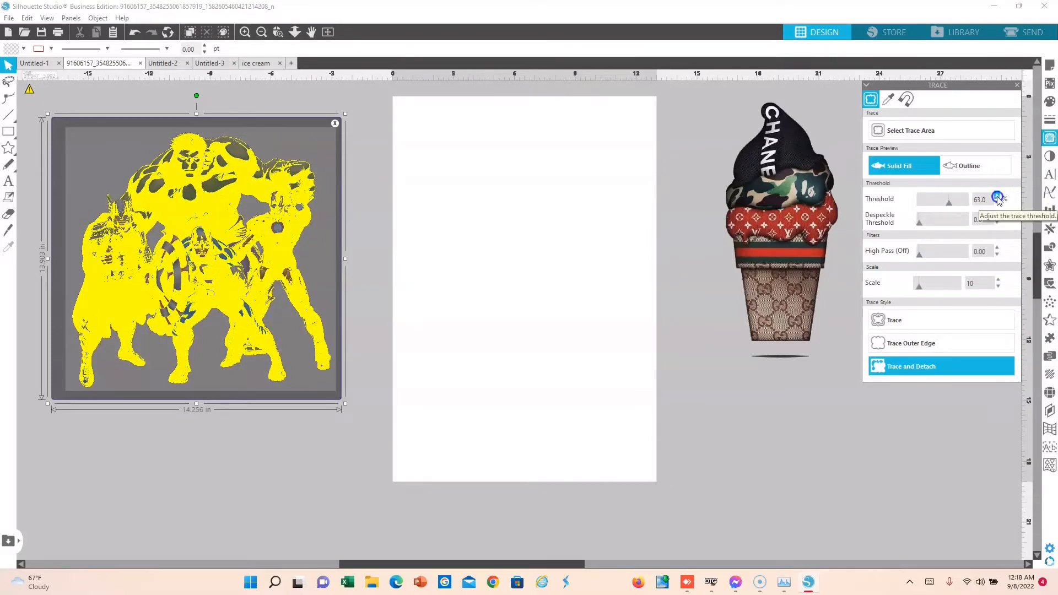
left_click(997, 197)
left_click(997, 197)
left_click(997, 197)
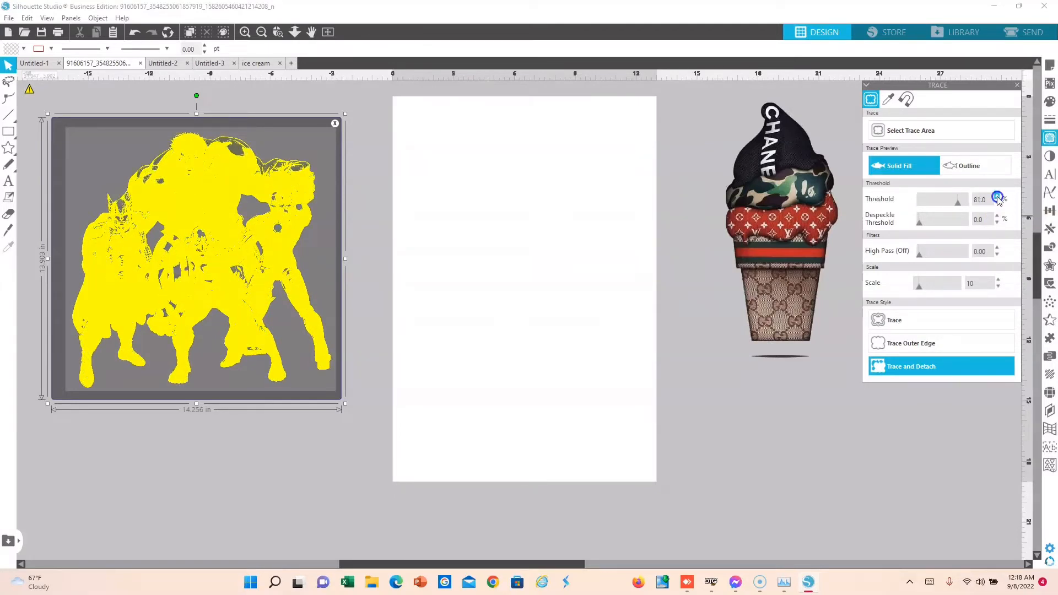
left_click(998, 197)
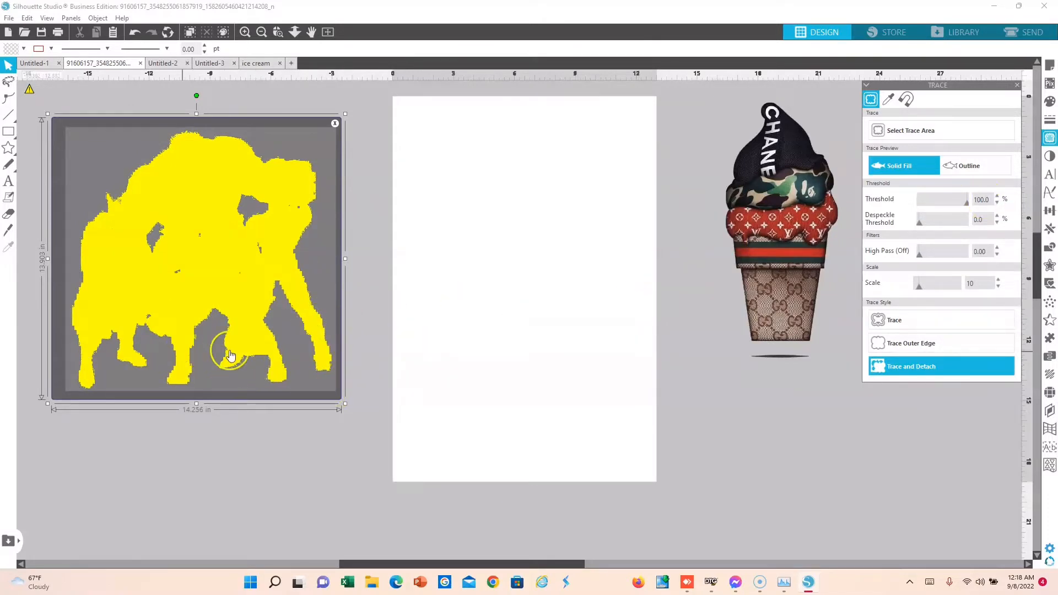
left_click(997, 203)
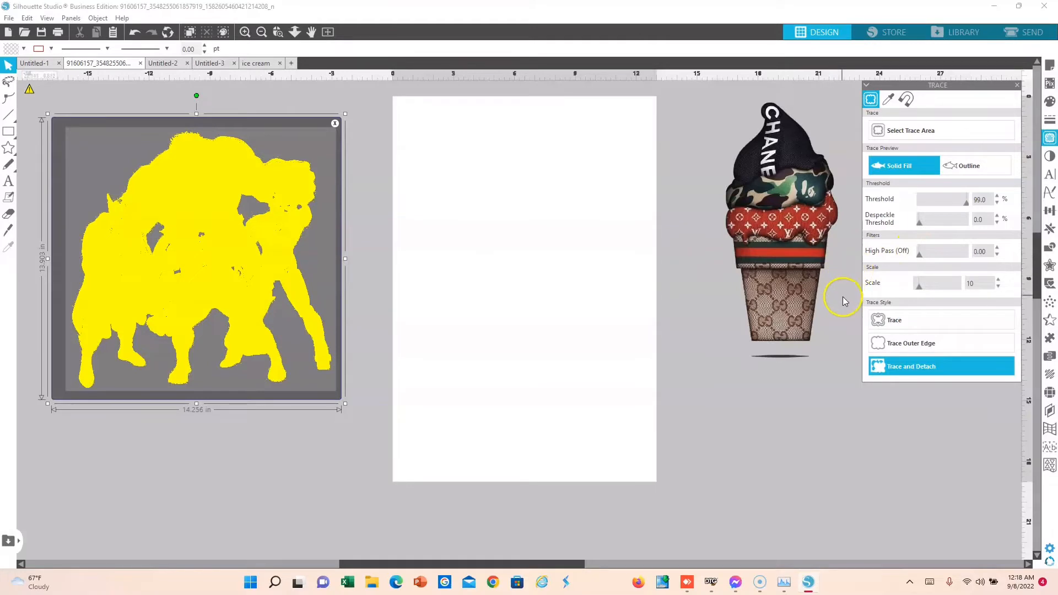
left_click(996, 204)
left_click(997, 198)
- Trace and detach the superheroes, pull away and delete the white background, and shift the cutout slightly
left_click(380, 326)
left_click(371, 333)
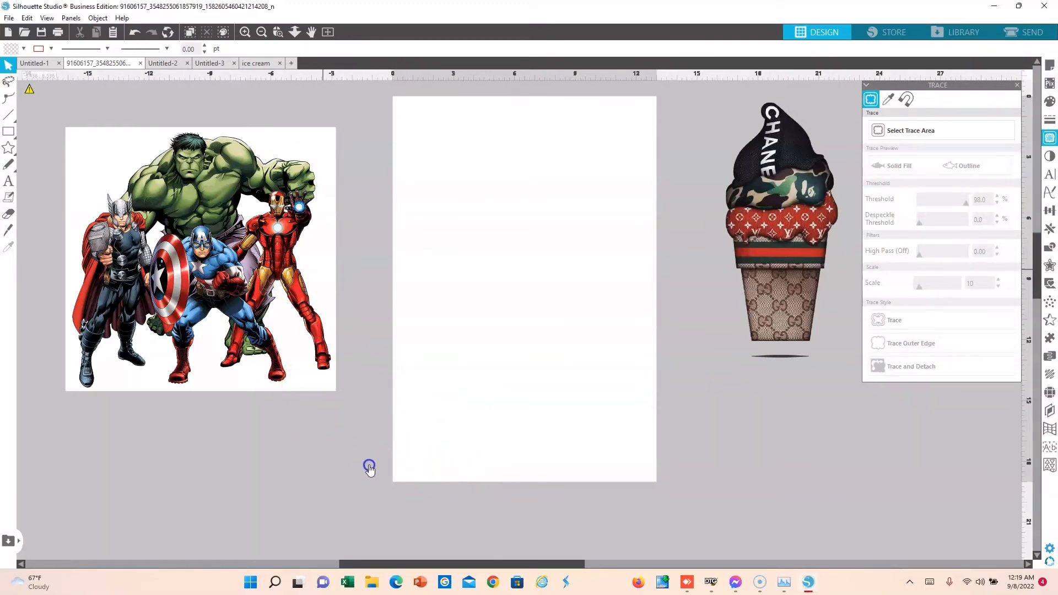
left_click(410, 483)
left_click_drag(411, 483, 412, 479)
left_click_drag(354, 340, 419, 433)
right_click(282, 418)
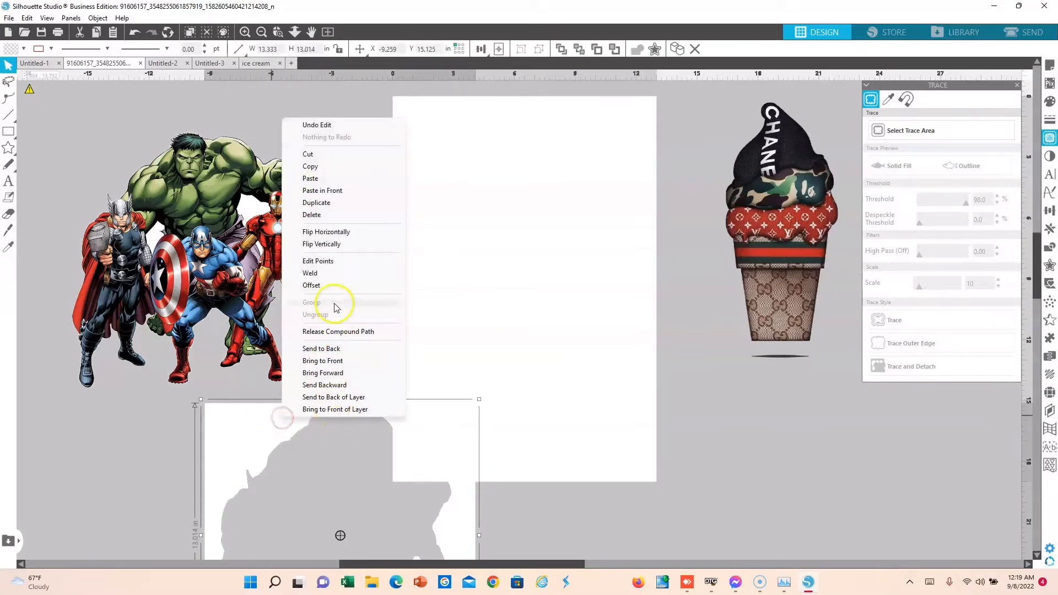
left_click(313, 216)
left_click(338, 276)
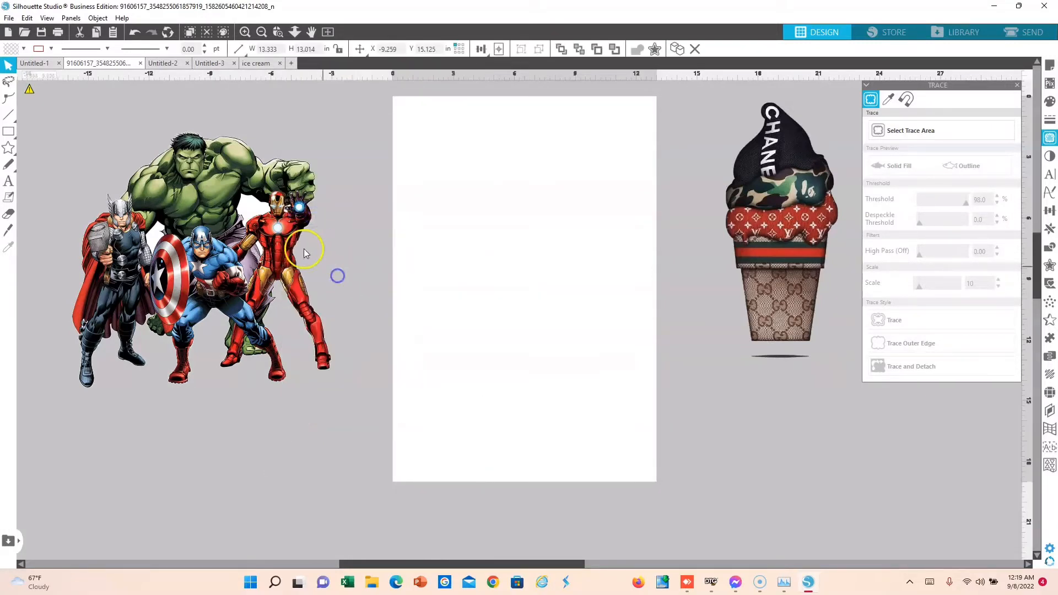
left_click(290, 223)
mouse_move(290, 223)
left_mouse_down()
mouse_move(308, 261)
mouse_move(292, 226)
left_mouse_up()
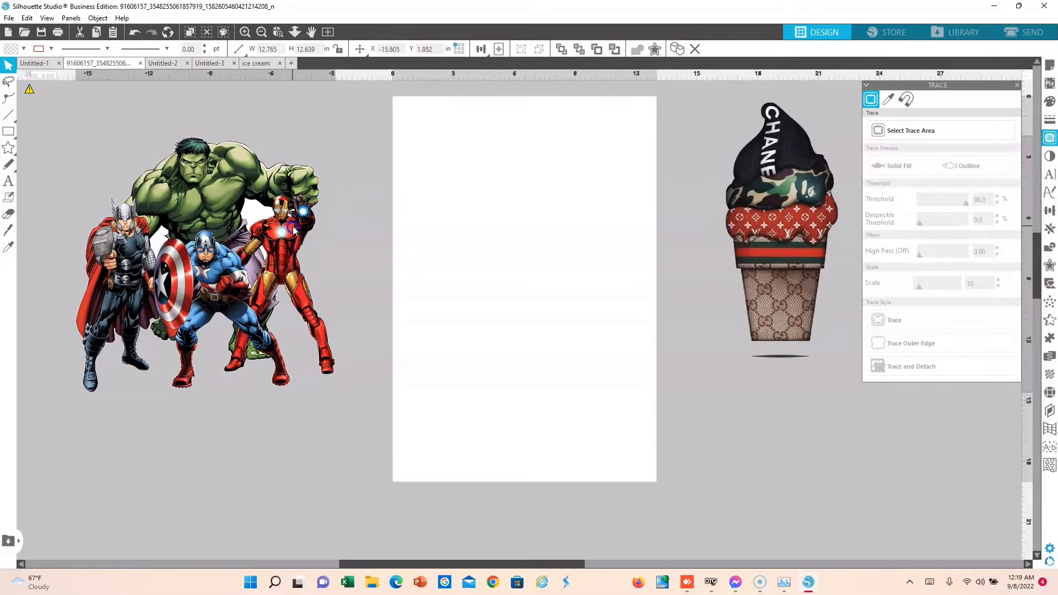
left_click(347, 237)
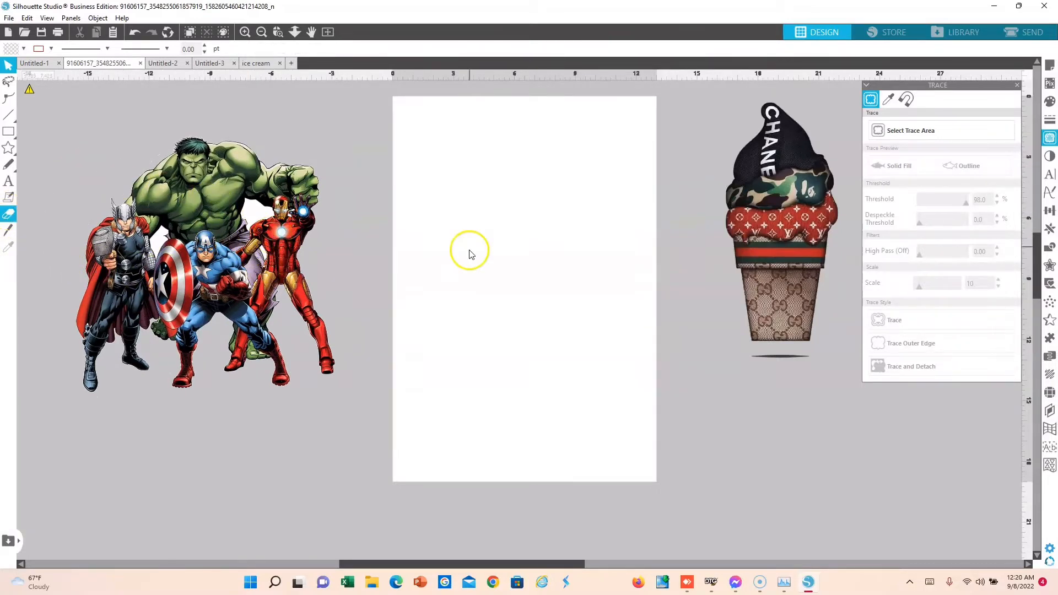
left_click(876, 130)
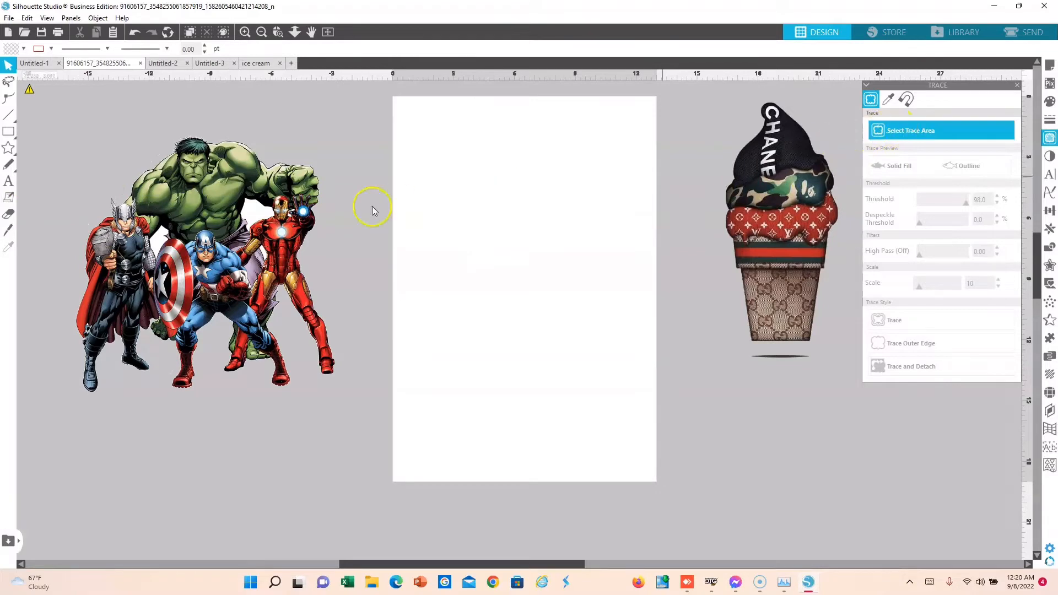
left_click(260, 251)
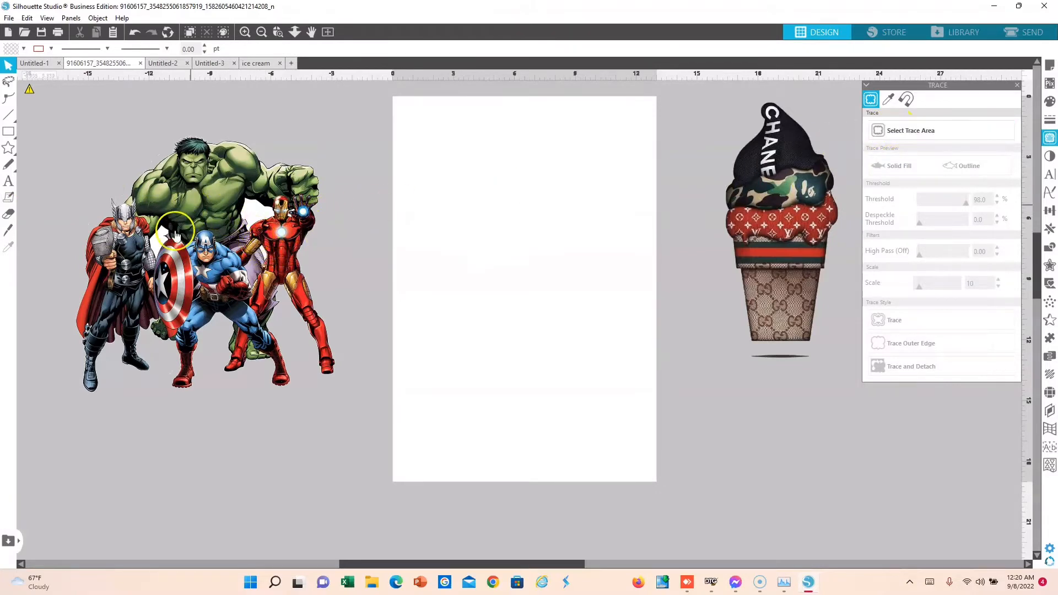
- Duplicate the superhero cutout and place the copy to the left of the original, roughly level with it
left_click(284, 235)
right_click(285, 232)
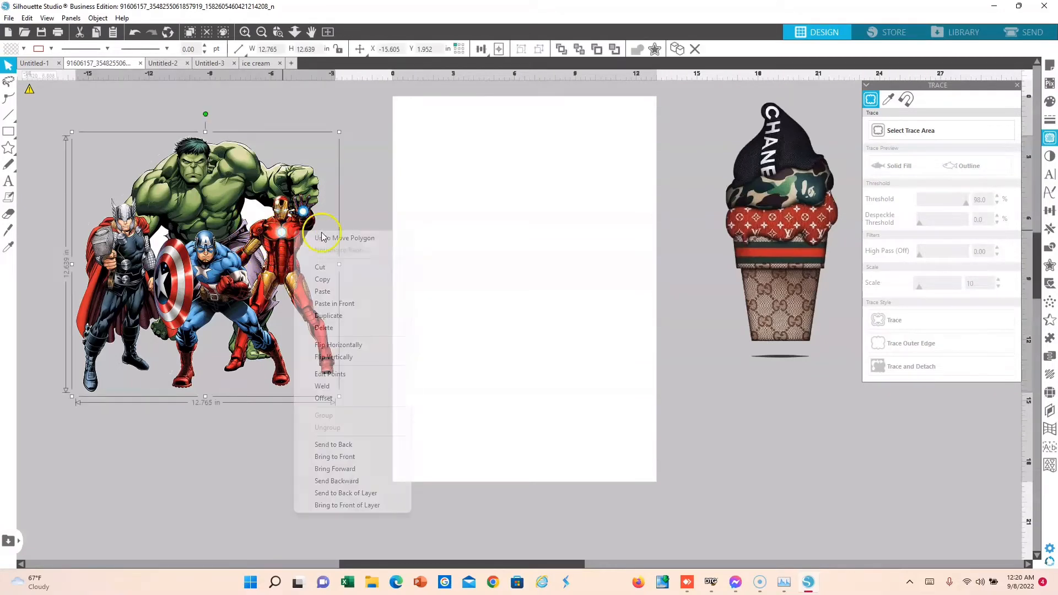
left_click(349, 316)
left_click_drag(300, 273, 311, 520)
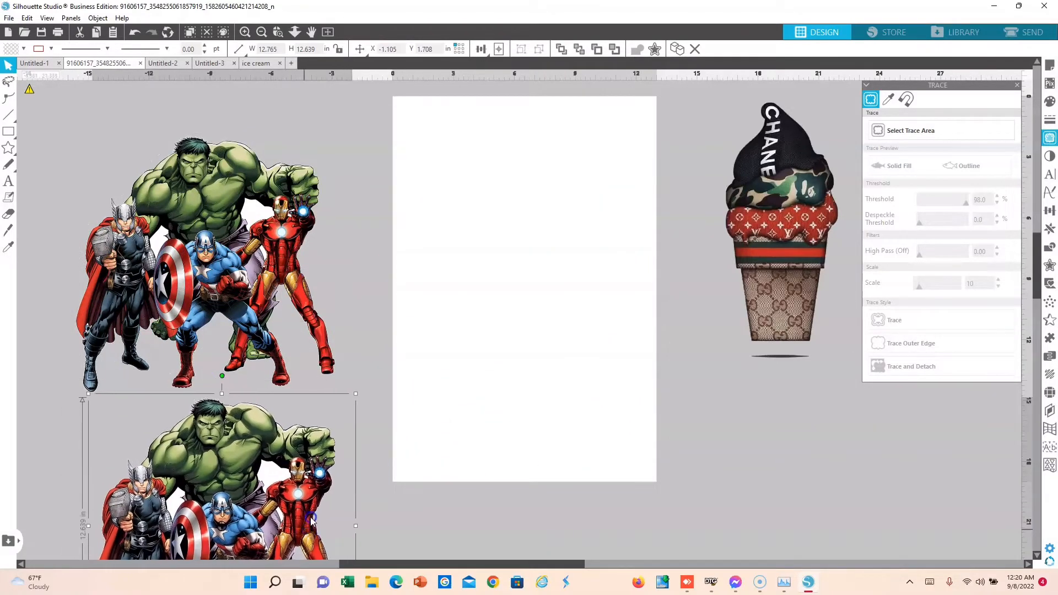
scroll(419, 482, "down", 2)
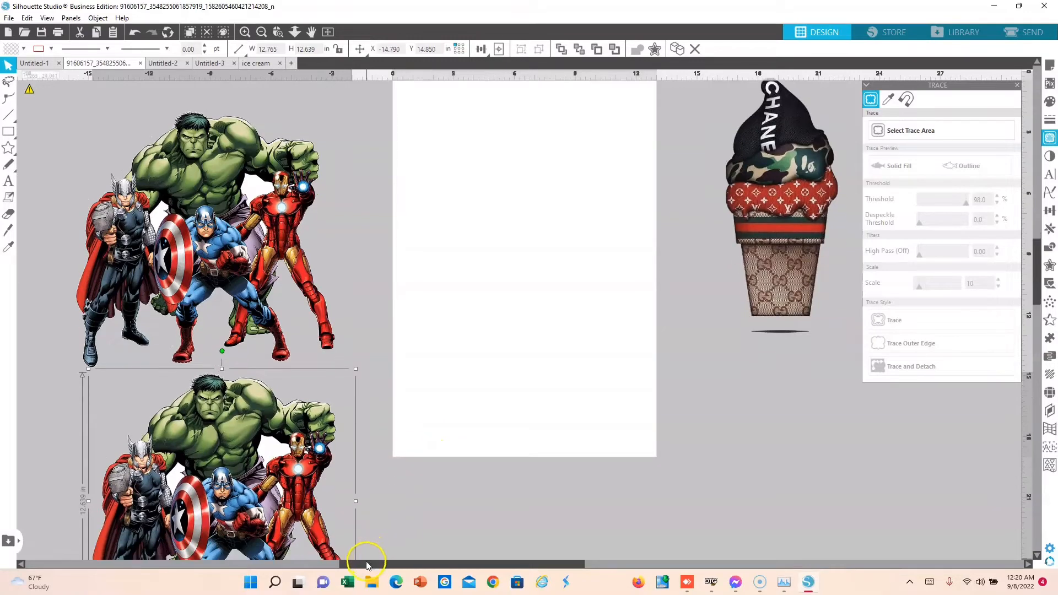
scroll(328, 561, "left", 5)
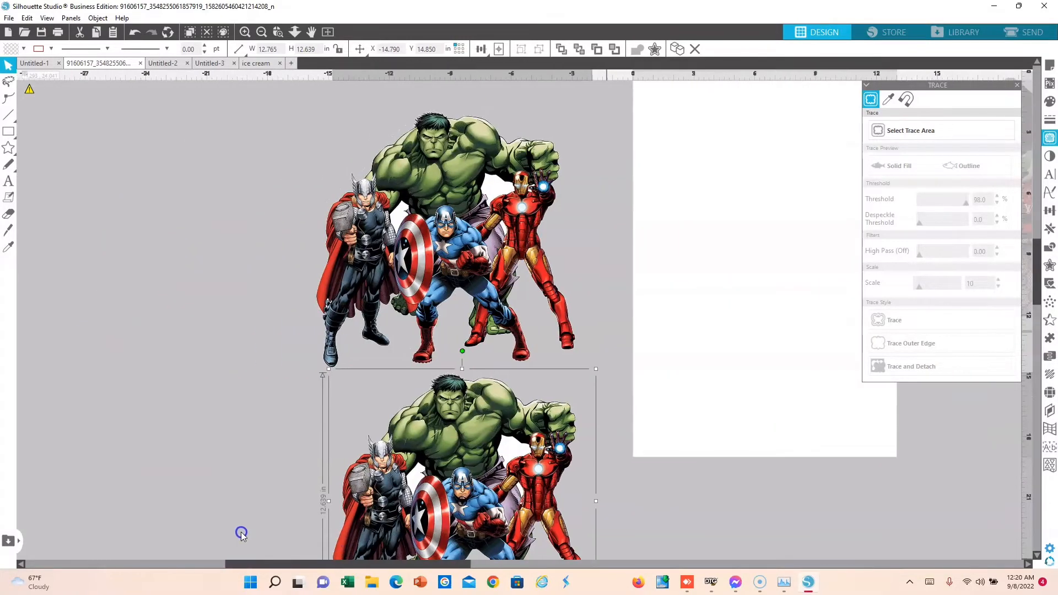
left_click_drag(485, 450, 206, 198)
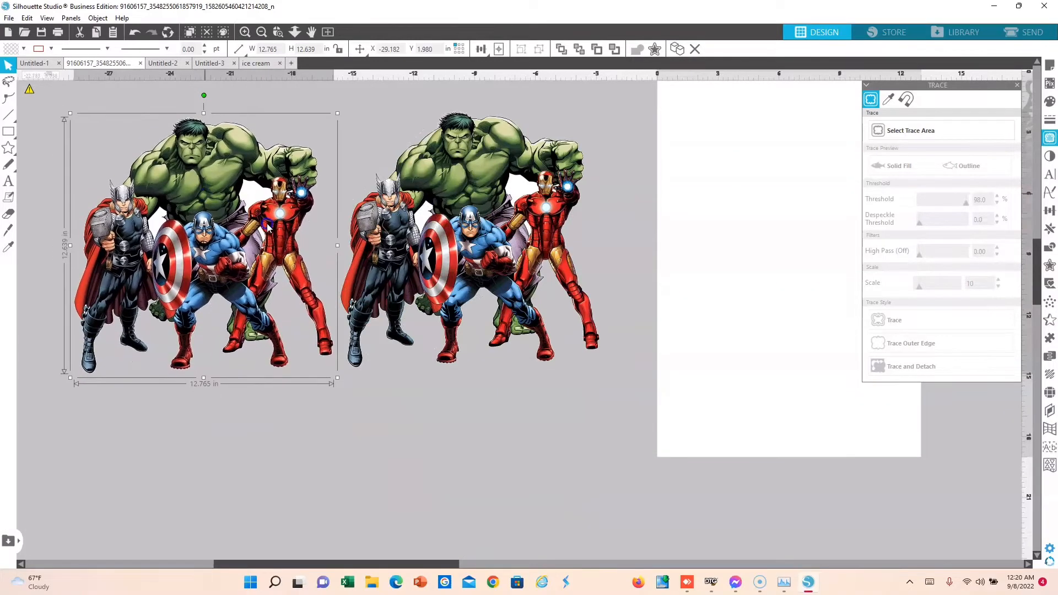
left_click(407, 424)
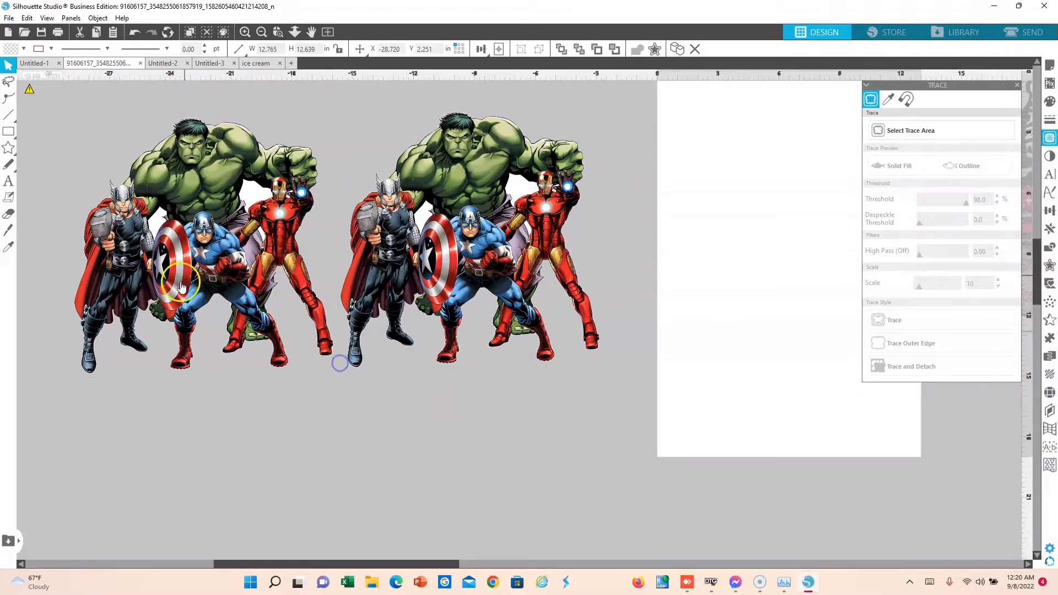
- Select a small trace area around the white gap between Iron Man's bent arm and torso on the original cutout
left_click(244, 32)
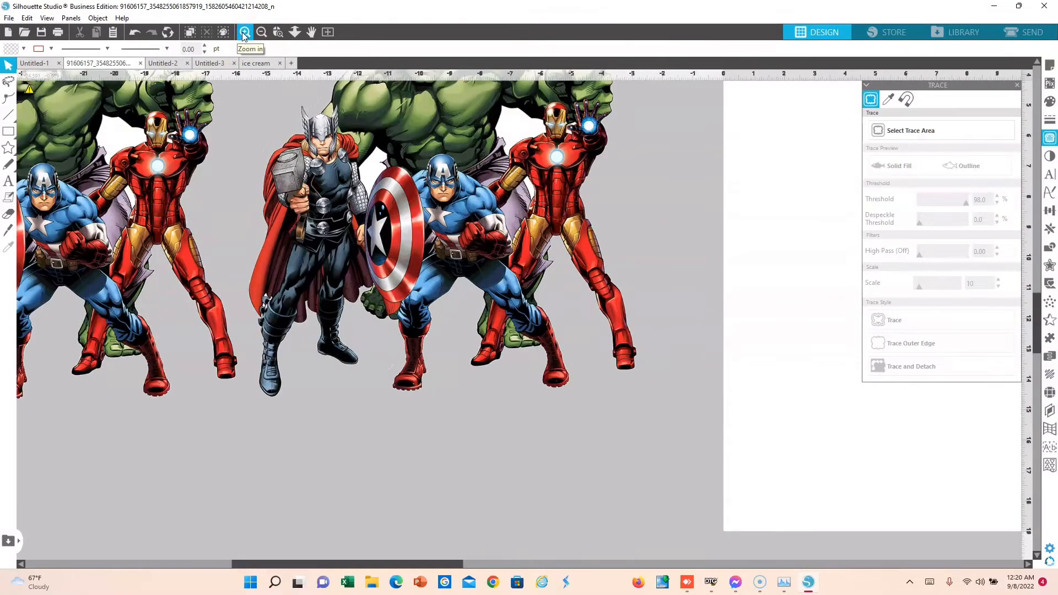
left_click(244, 32)
left_click(243, 32)
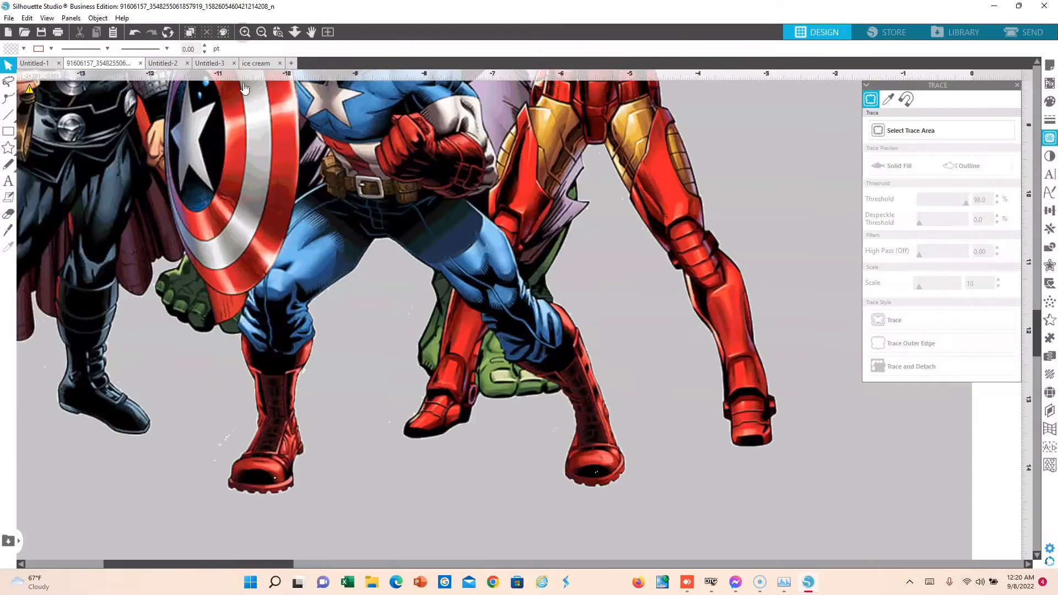
scroll(344, 193, "up", 5)
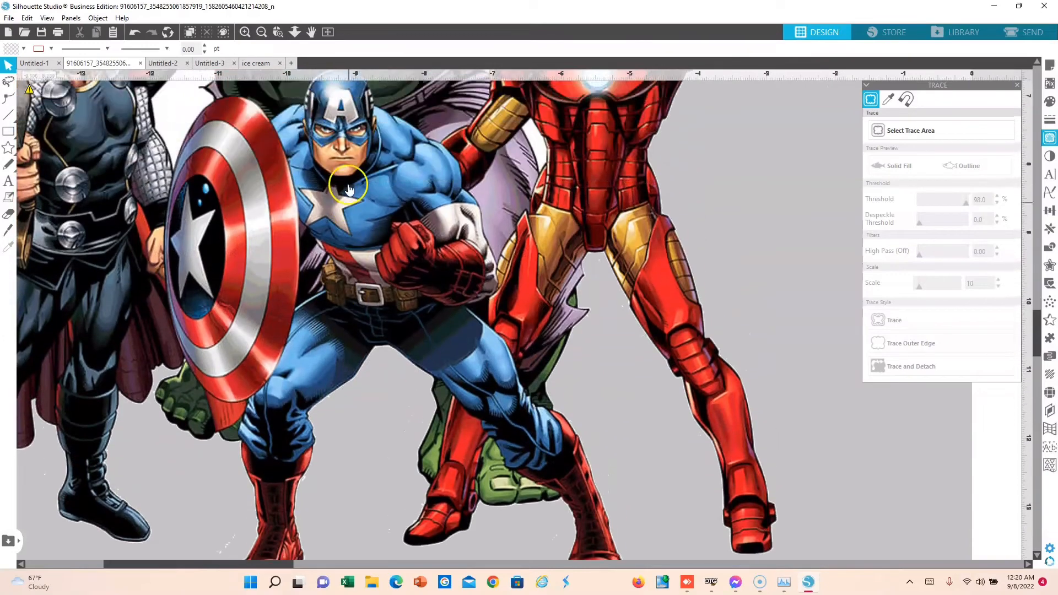
scroll(348, 189, "up", 2)
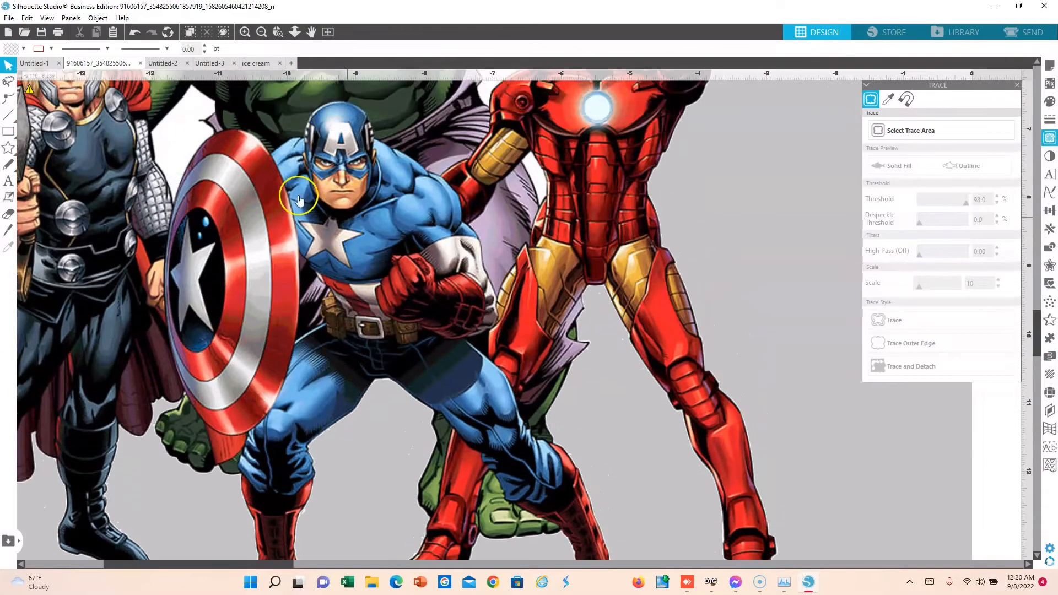
left_click(927, 129)
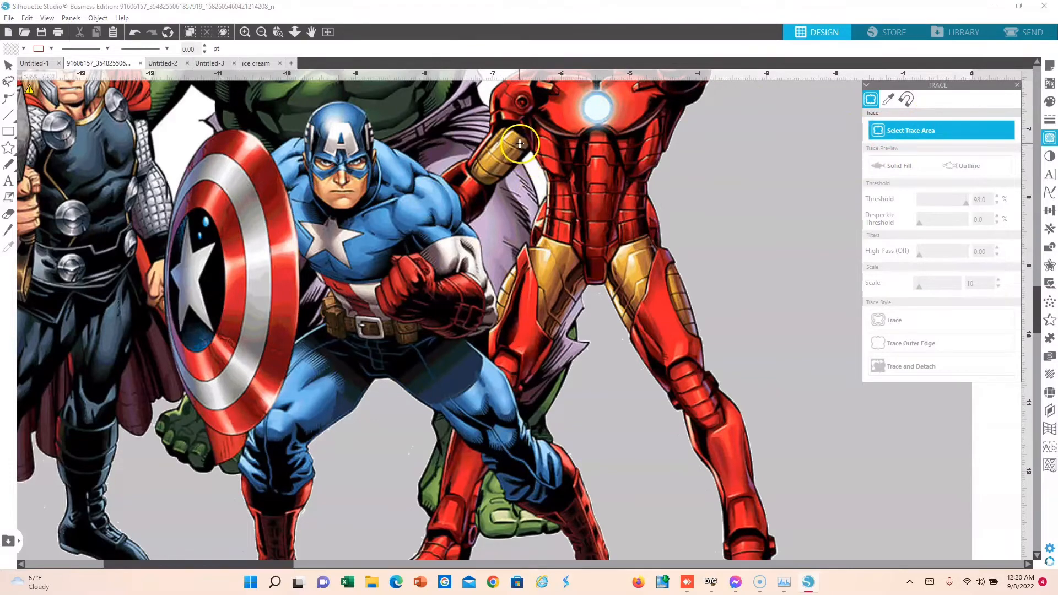
left_click_drag(520, 145, 555, 210)
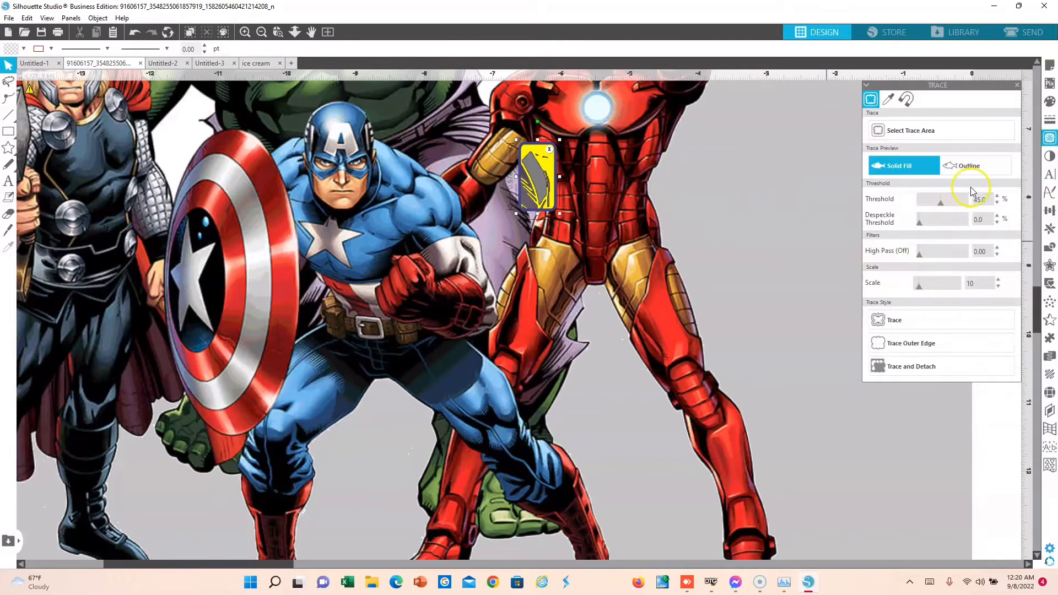
- Set the trace threshold to 87% and trace the outline of the white gap
left_click(997, 196)
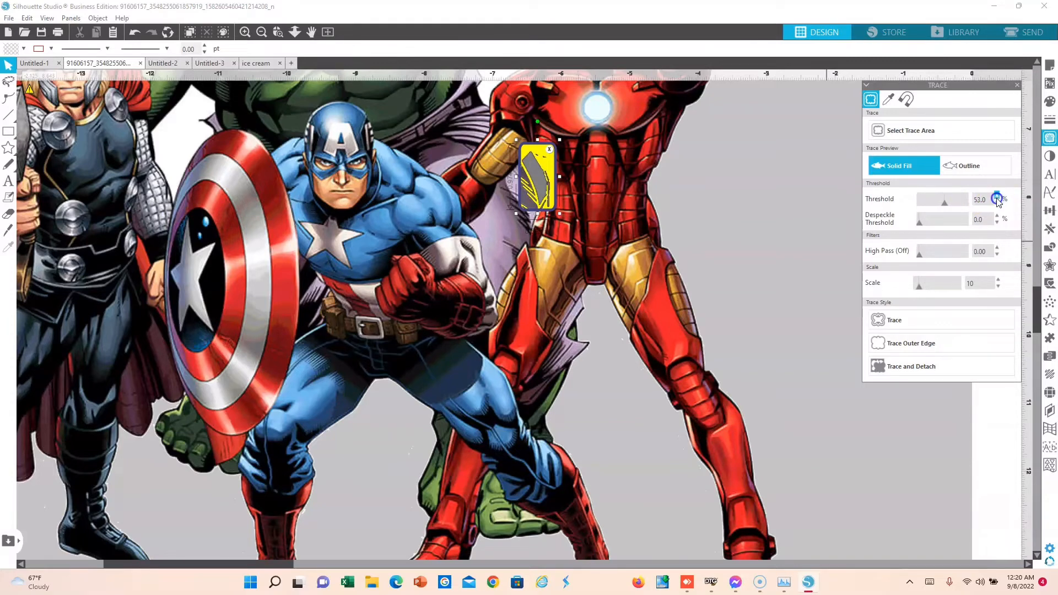
left_click(996, 197)
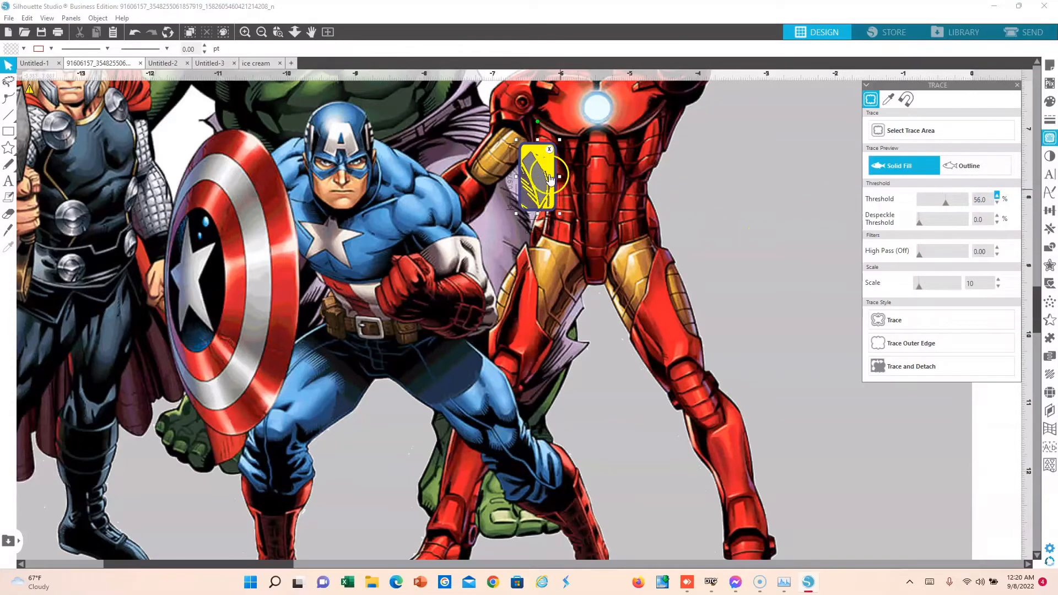
left_click(998, 197)
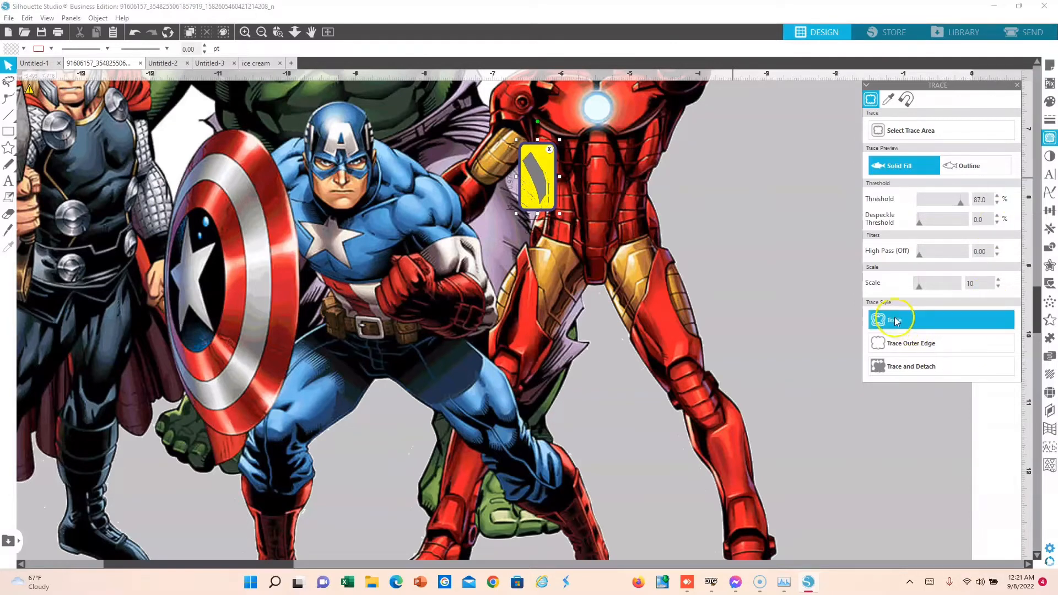
left_click(877, 319)
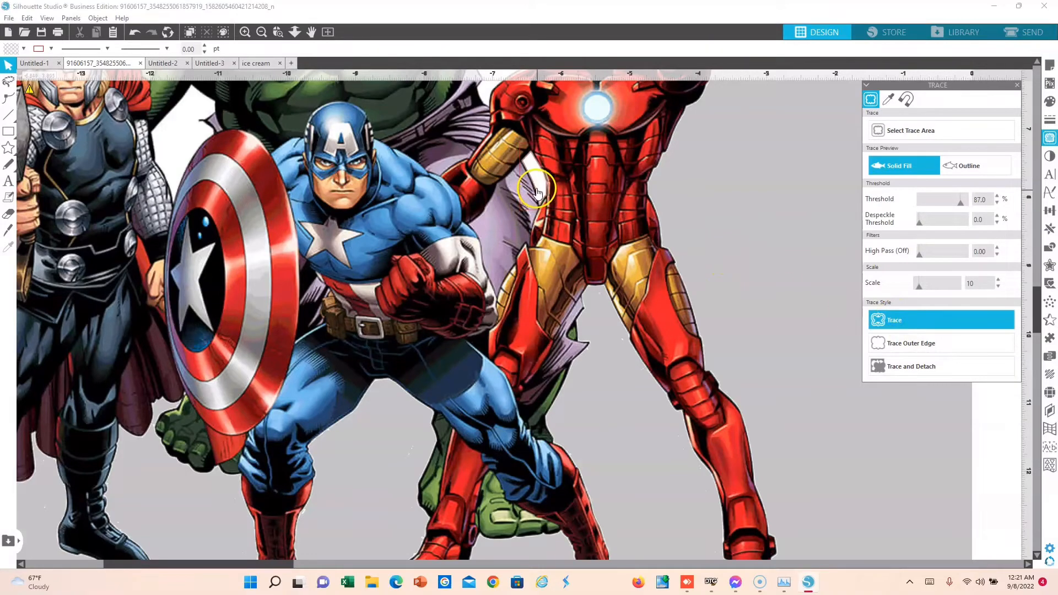
- Move the original superhero cutout down and to the right, away from the traced gap outline
mouse_move(606, 203)
left_mouse_down()
mouse_move(719, 259)
mouse_move(796, 397)
mouse_move(805, 489)
mouse_move(906, 583)
mouse_move(1052, 593)
left_mouse_up()
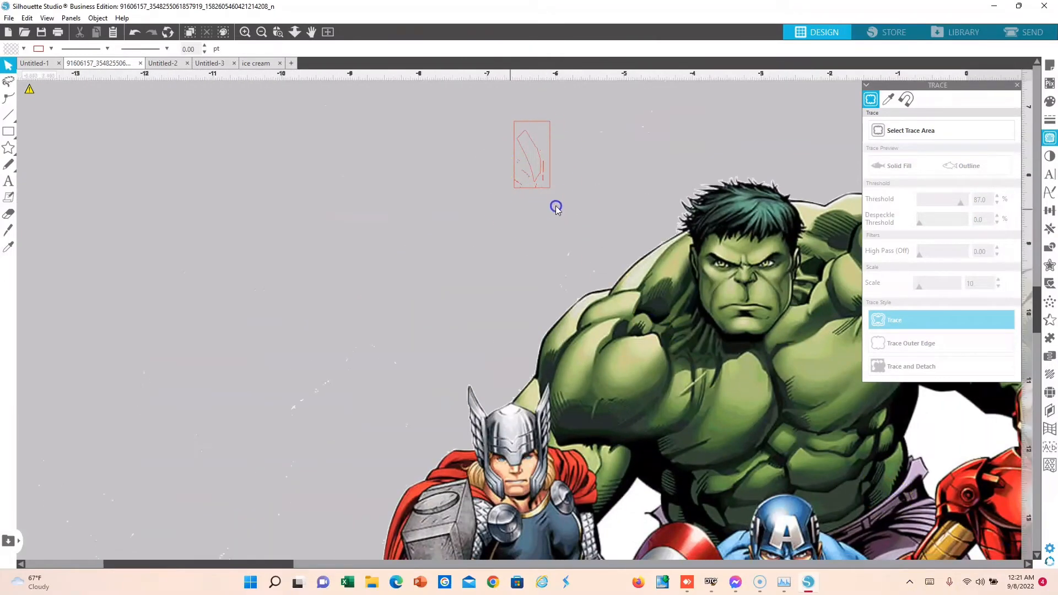
left_click(524, 147)
left_click(525, 182)
left_click(529, 159)
left_click(514, 192)
left_click(186, 167)
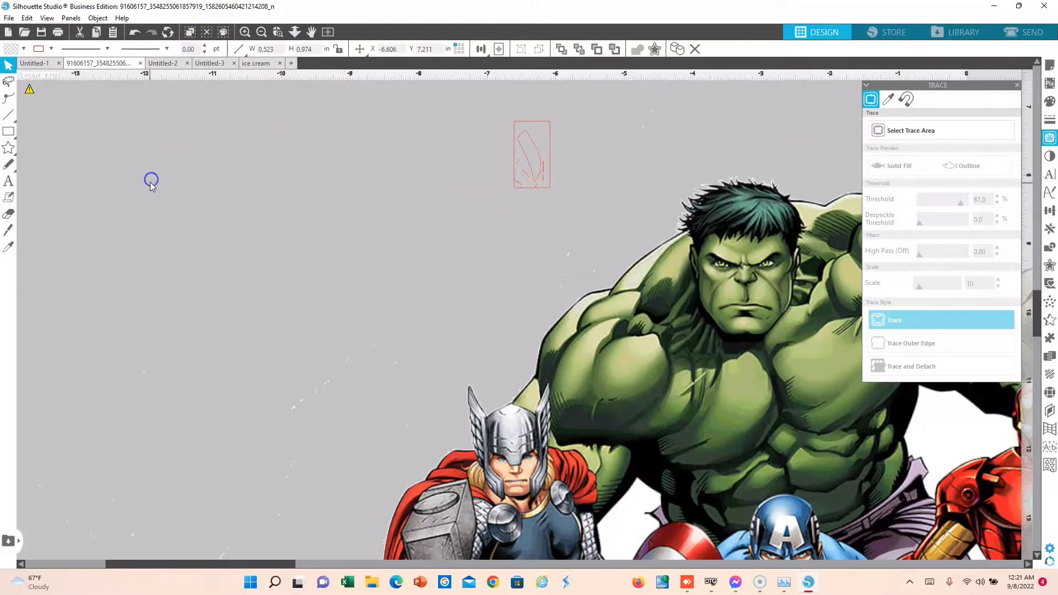
- Erase the stray trace fragments beside the lower end of the gap outline with the outline Eraser
left_click(9, 213)
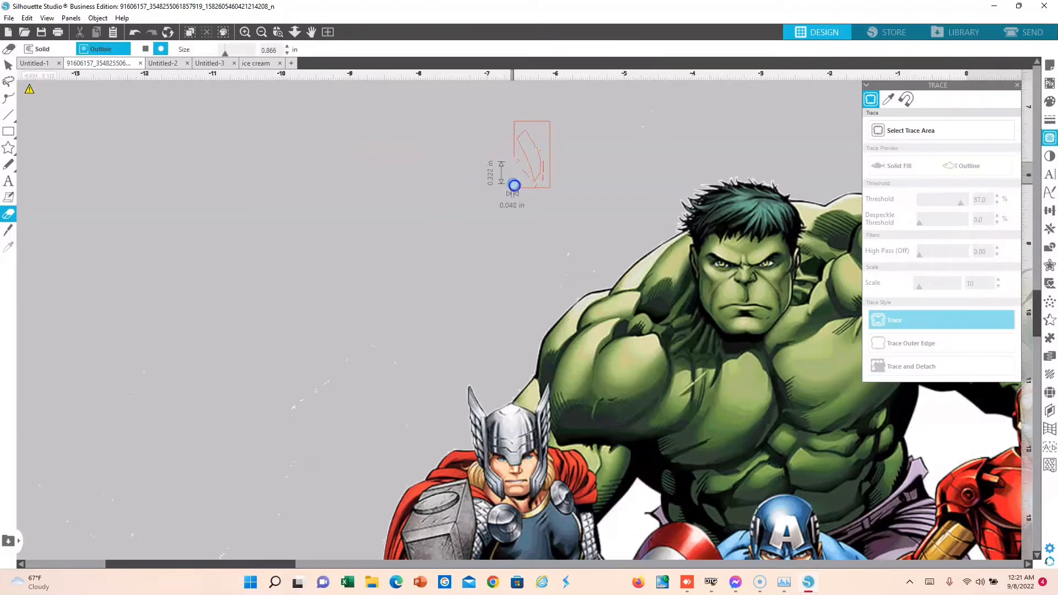
left_click_drag(514, 185, 510, 158)
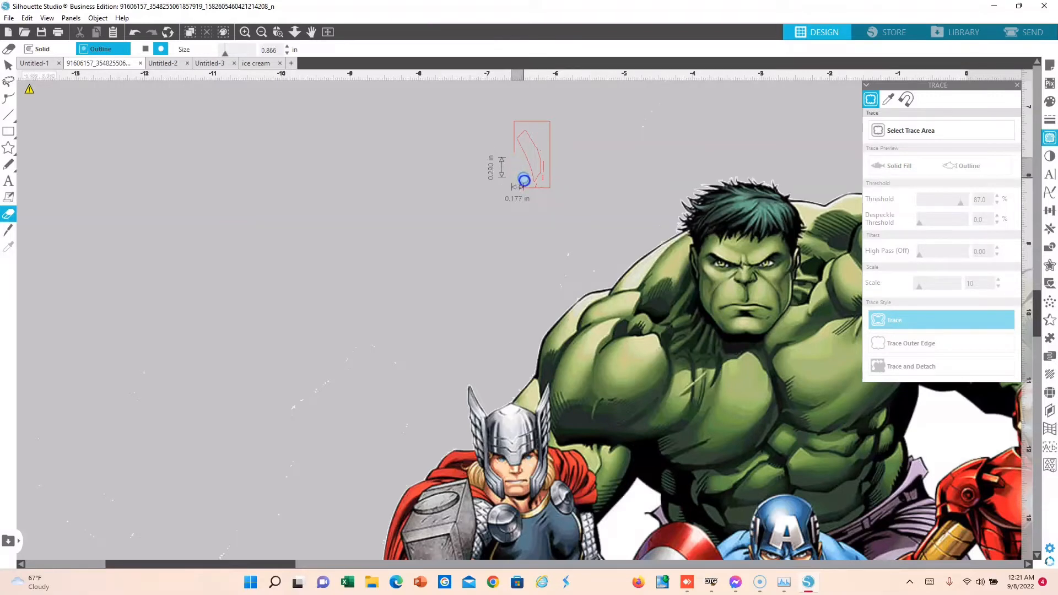
left_click_drag(524, 181, 523, 193)
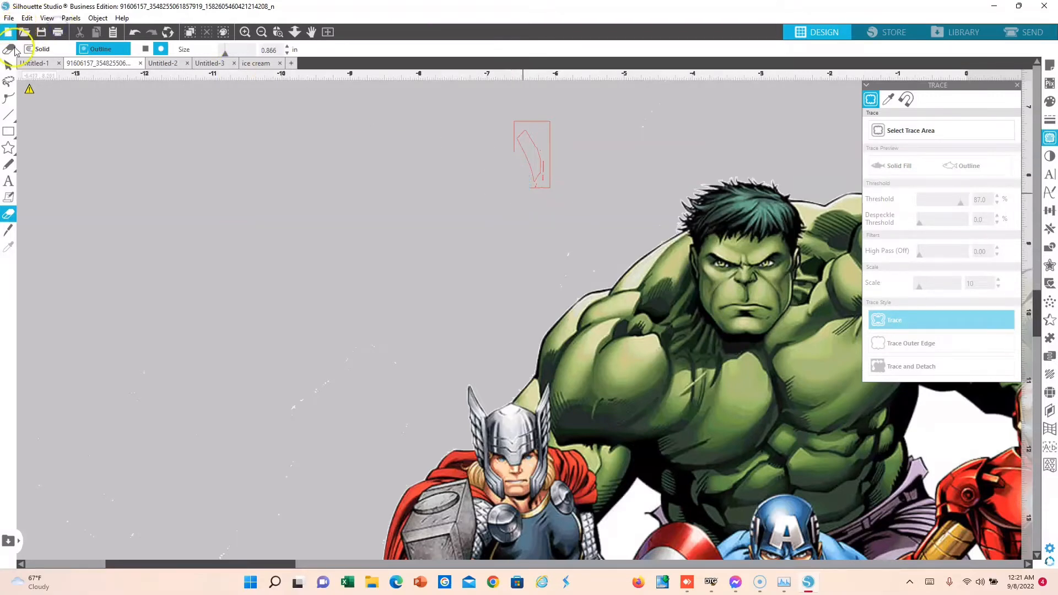
left_click(8, 65)
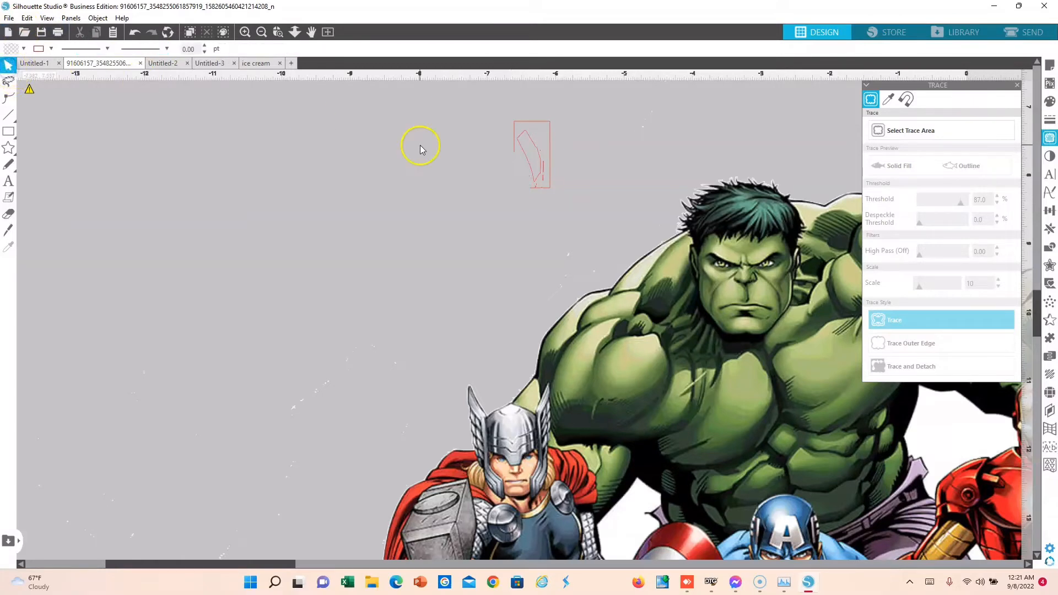
- Pull the curved gap outline out of its traced frame and delete the leftover frame and fragments
left_click(528, 164)
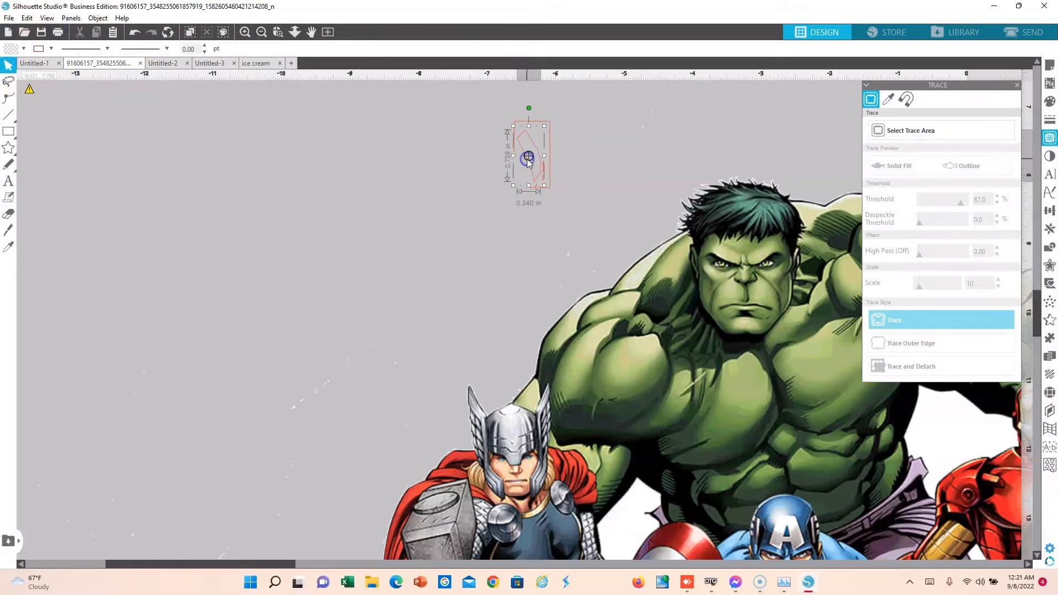
left_click_drag(528, 156, 453, 165)
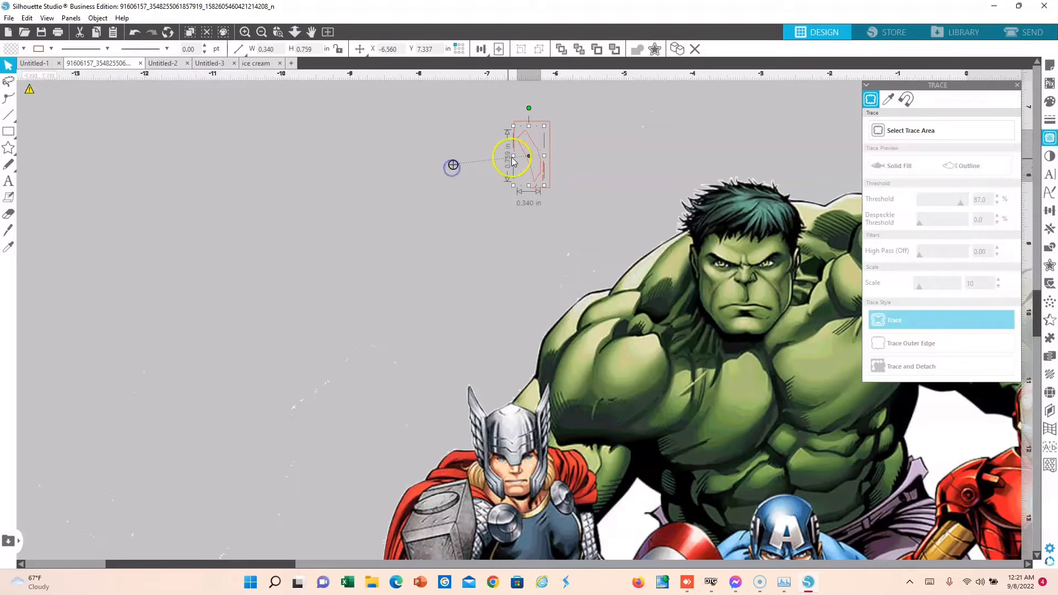
left_click_drag(524, 154, 359, 157)
left_click(533, 135)
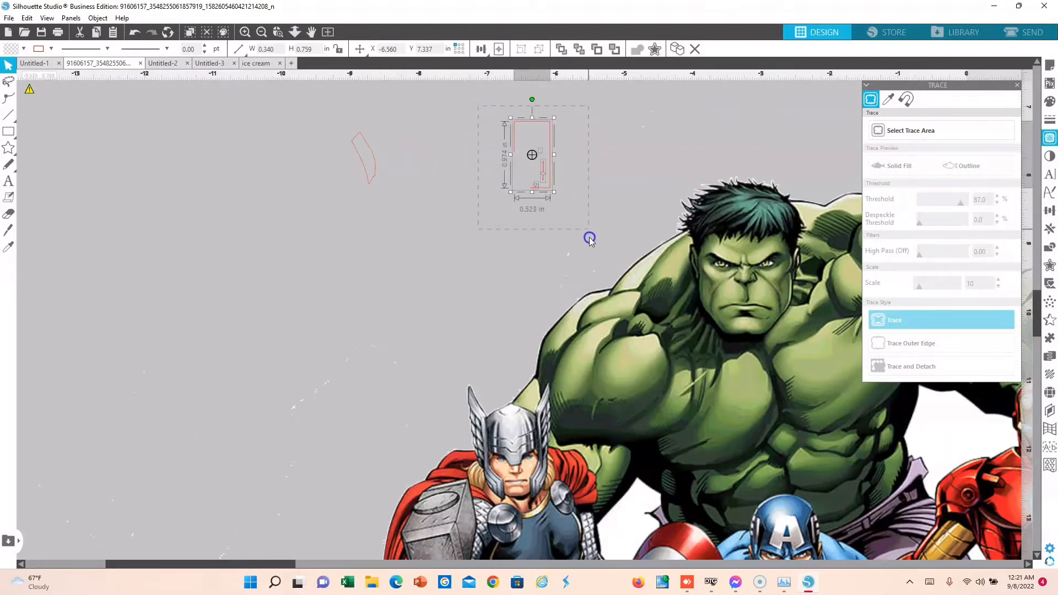
right_click(534, 183)
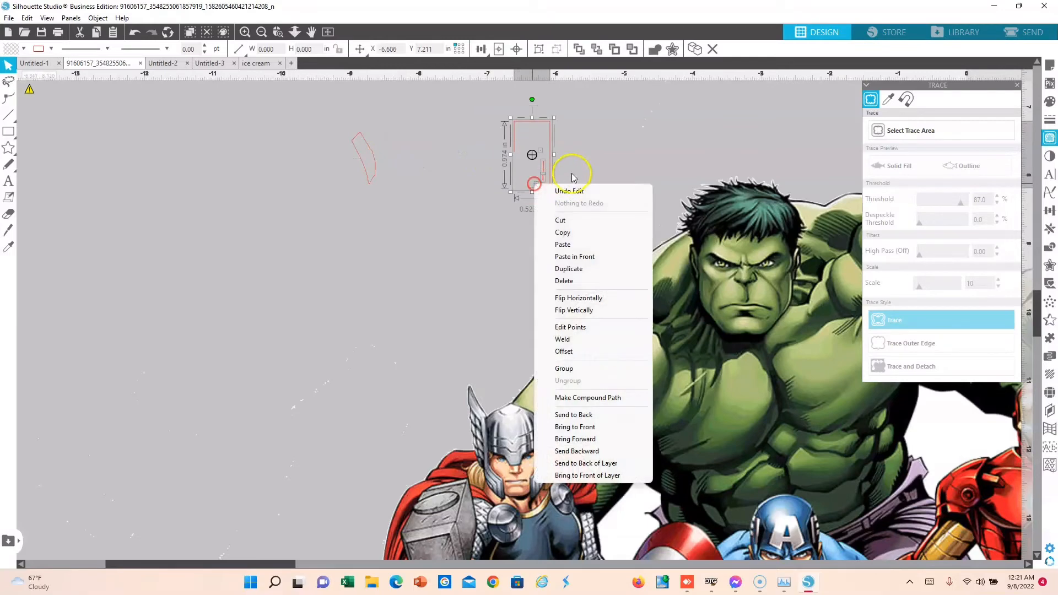
left_click(580, 281)
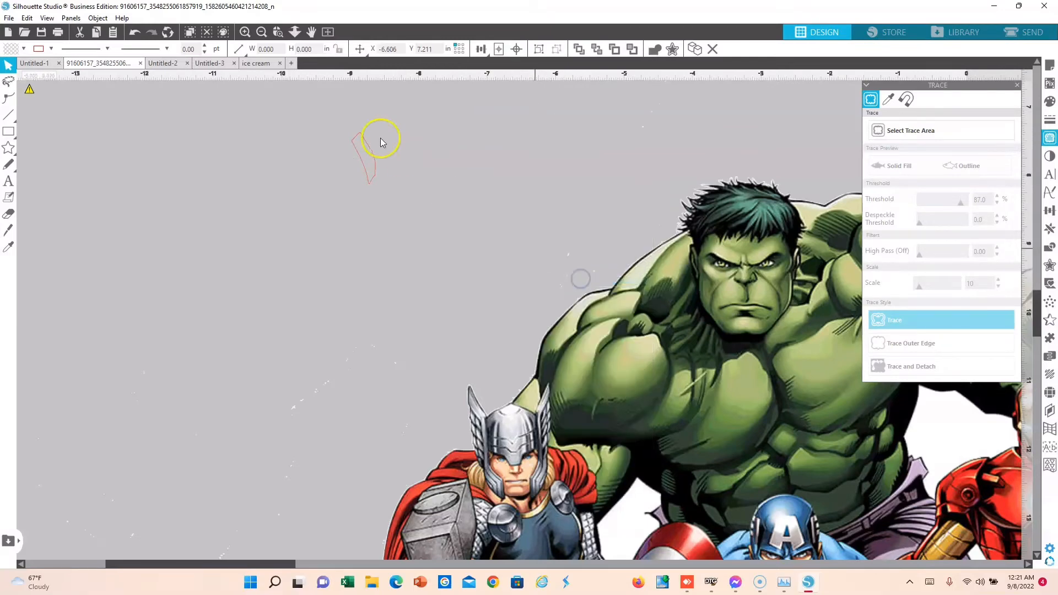
- Move the gap outline onto the white gap beside Iron Man's torso on the duplicated superhero cutout
left_click(261, 32)
left_click(262, 32)
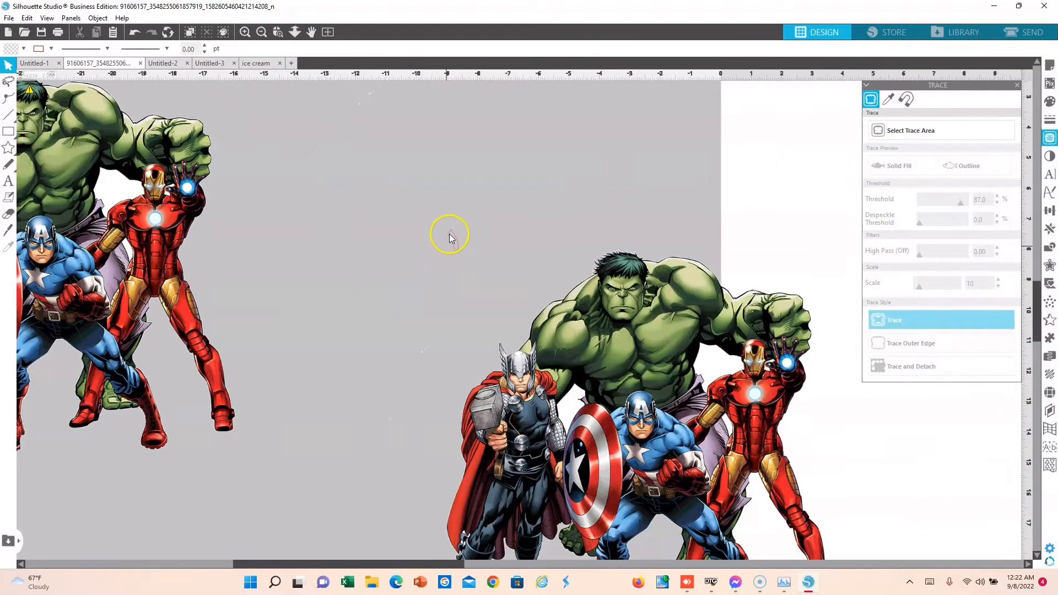
left_click_drag(453, 238, 127, 245)
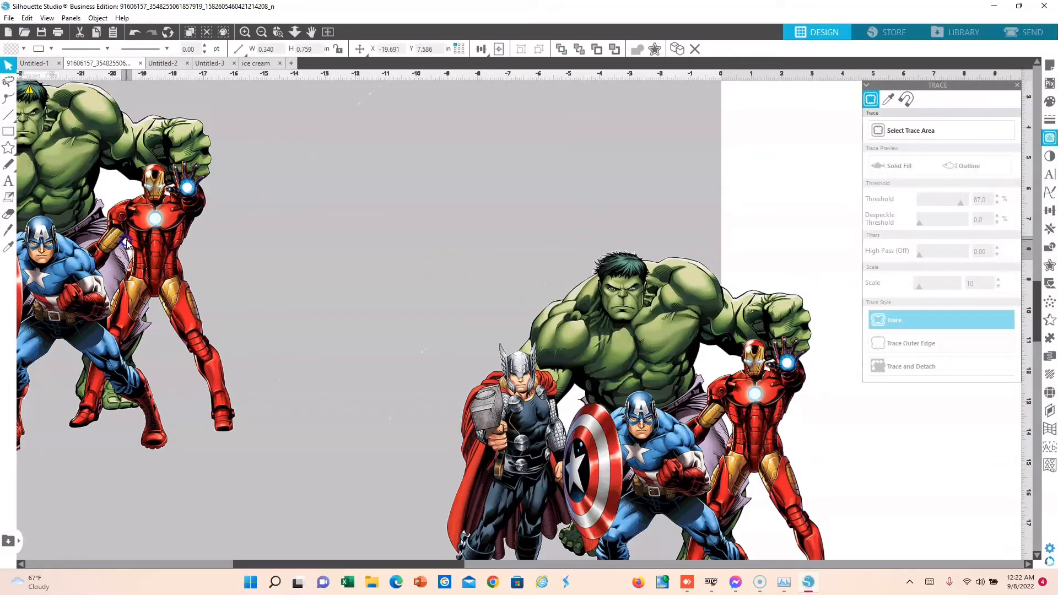
- Move the duplicated superhero cutout to the right, closer to the original cutout
left_click(243, 32)
left_click(246, 31)
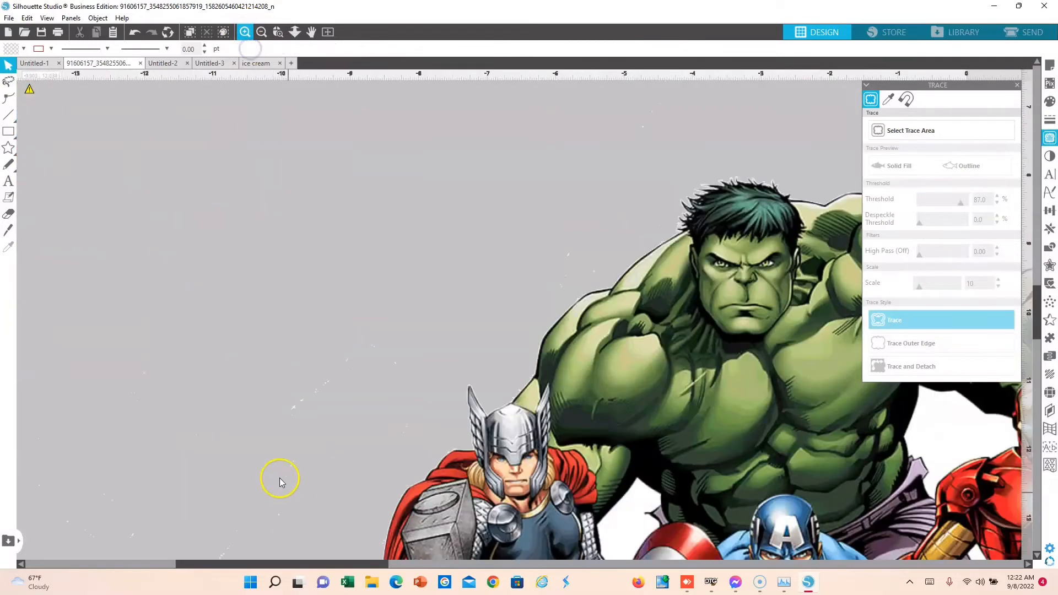
left_click_drag(266, 566, 117, 551)
left_click_drag(57, 536, 81, 536)
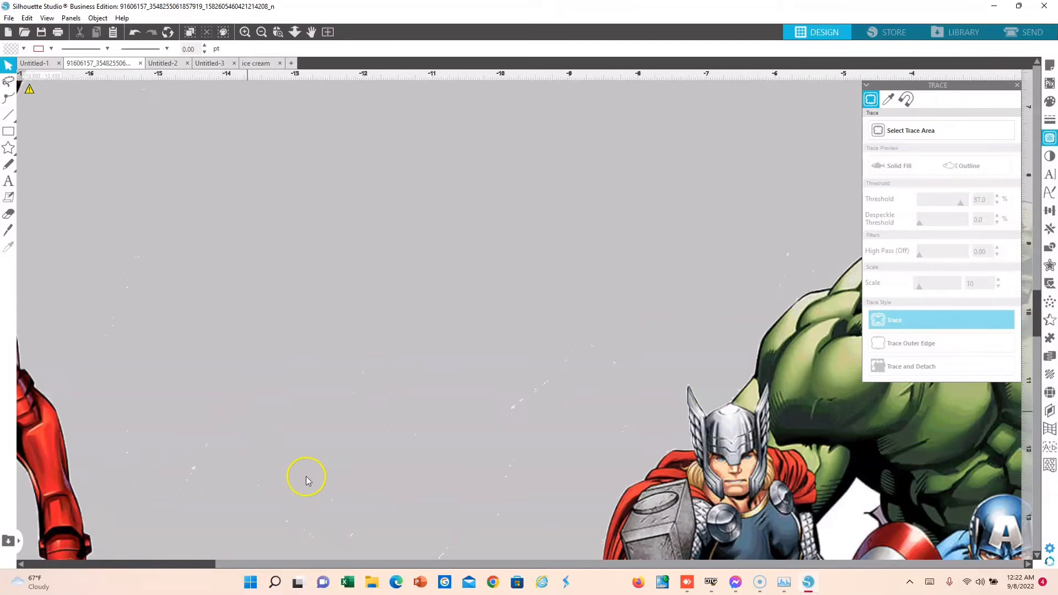
left_click(258, 35)
left_click_drag(299, 343, 410, 261)
left_click(601, 214)
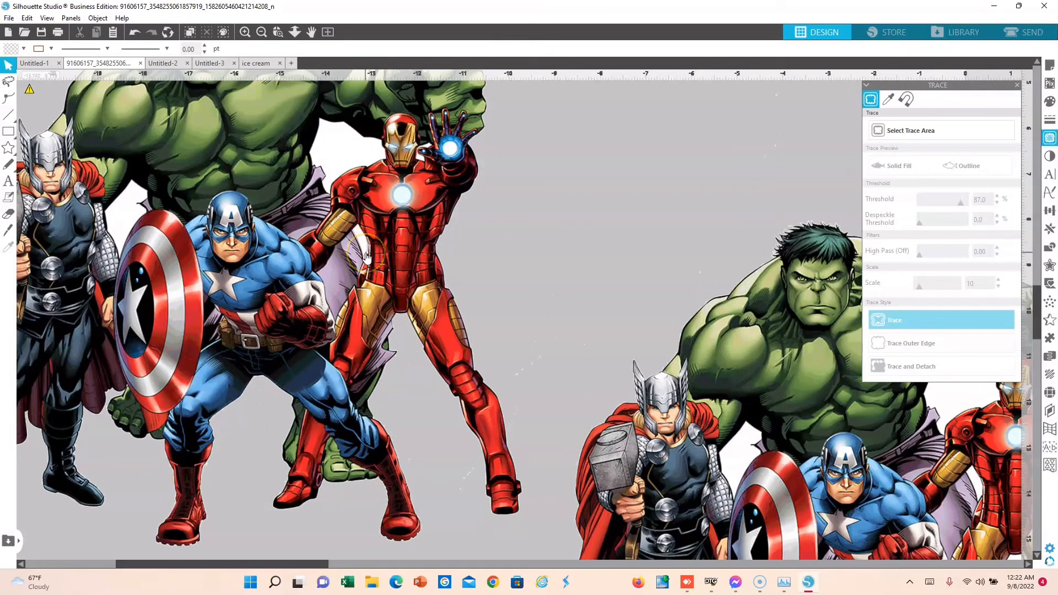
- Nudge the gap outline slightly to fit the white gap beside Iron Man's torso and move the original superhero cutout farther away
left_click(367, 256)
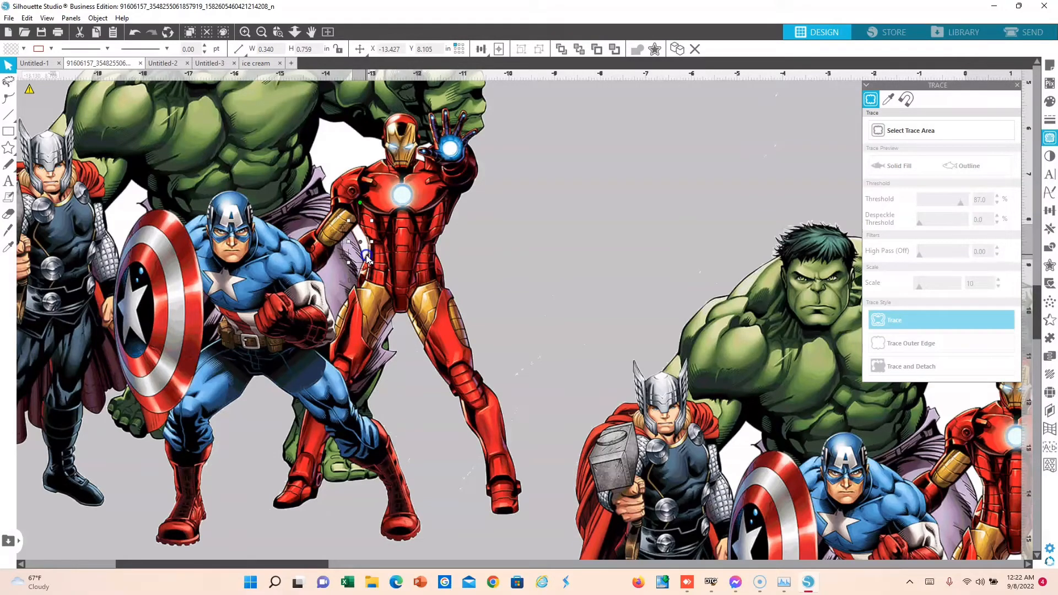
left_click_drag(367, 258, 366, 258)
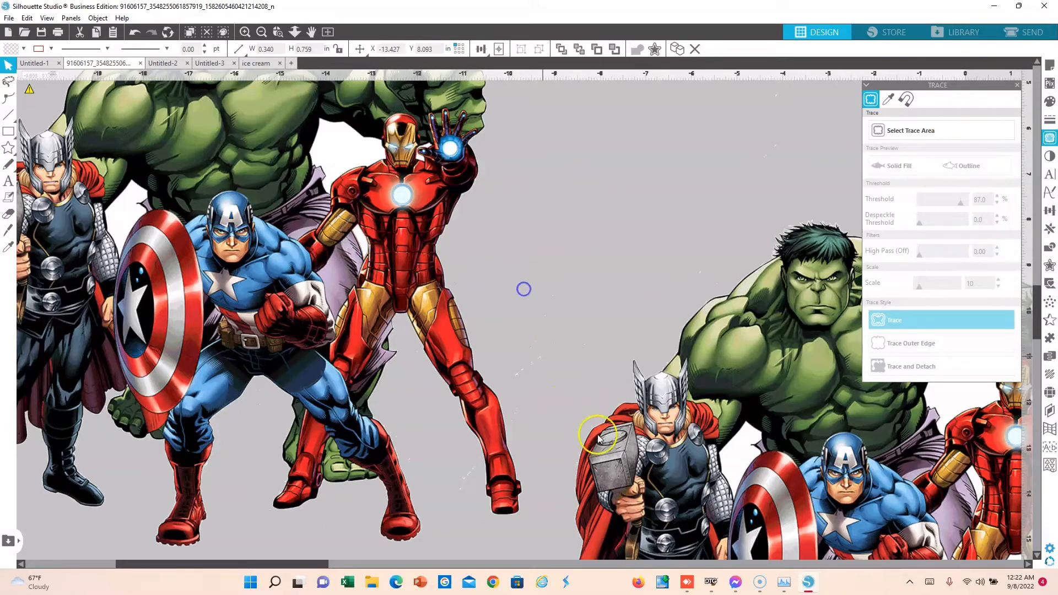
left_click_drag(641, 461, 747, 484)
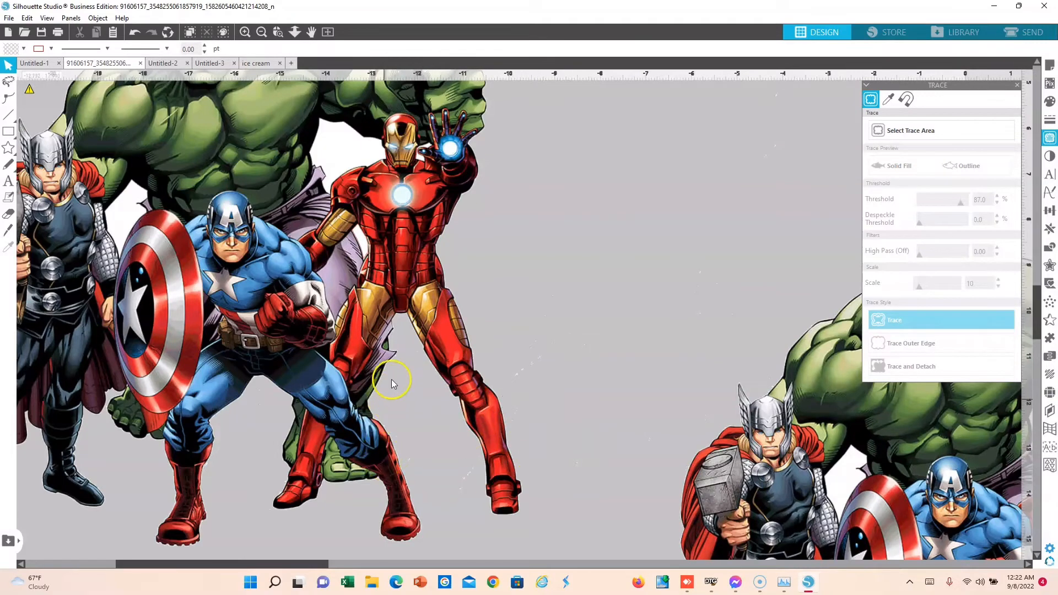
scroll(491, 430, "down", 2)
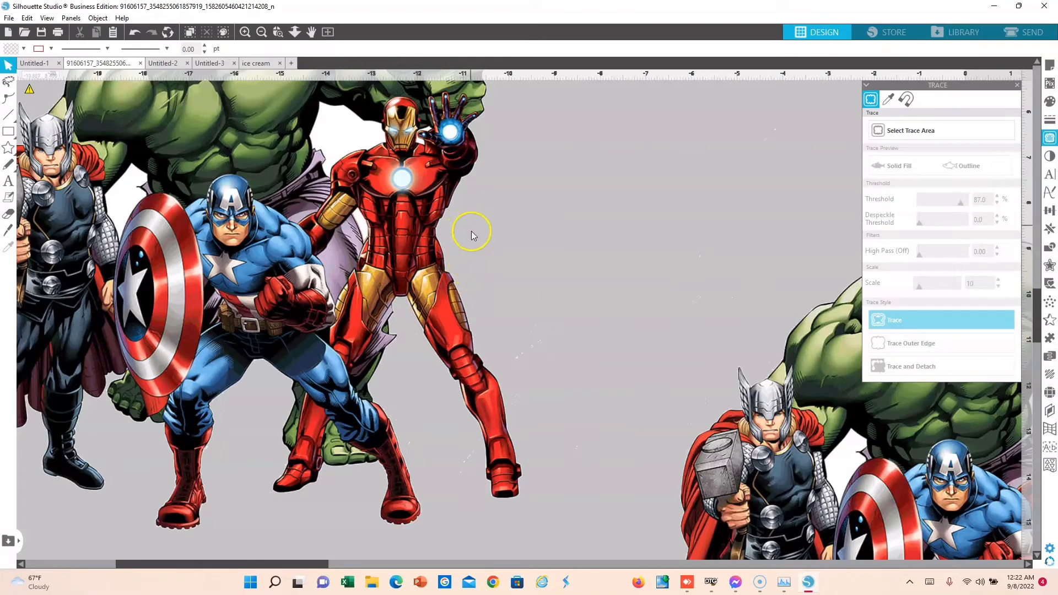
- Select the duplicated superhero cutout together with the gap outline and apply Subtract All
left_click(388, 230)
left_click_drag(324, 218, 310, 213)
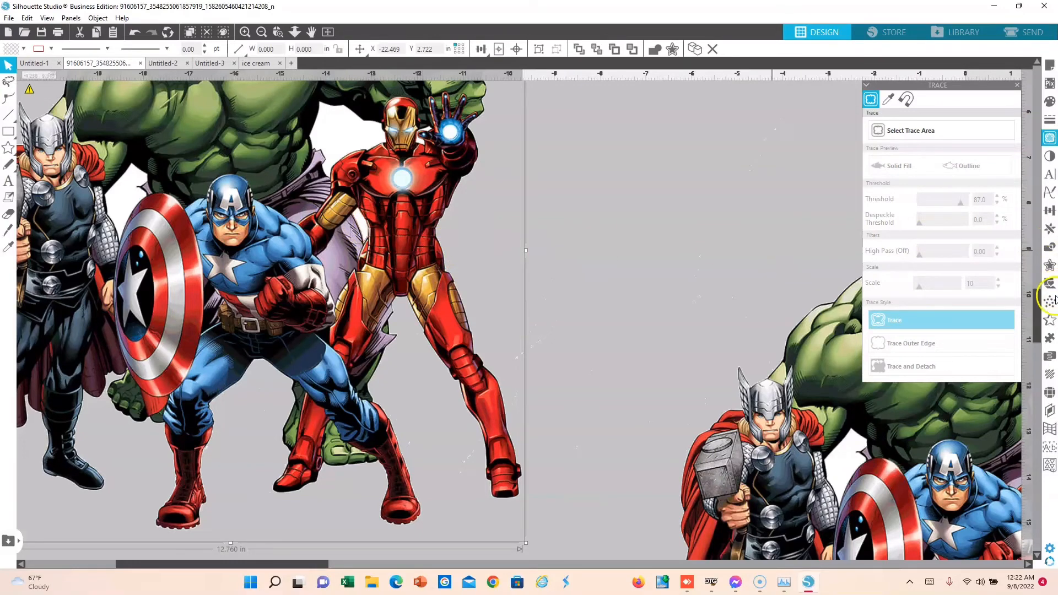
left_click(1050, 249)
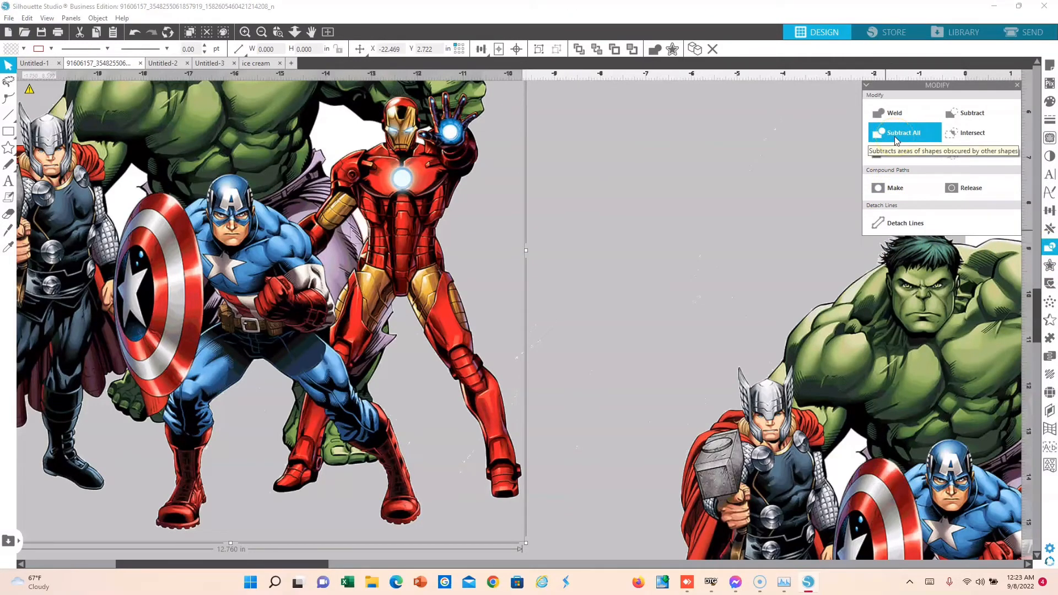
left_click(894, 138)
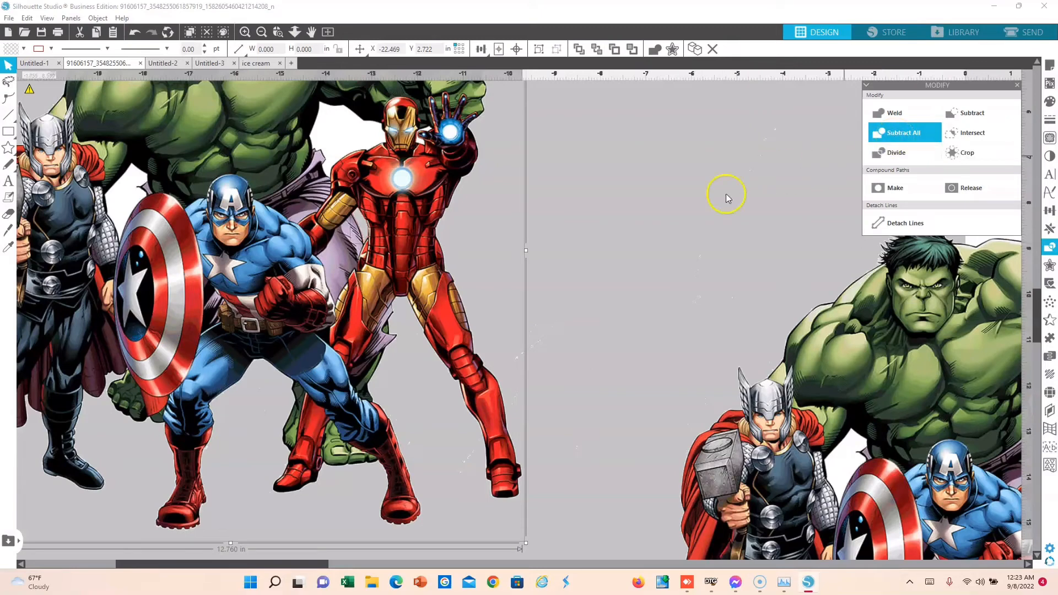
left_click(561, 203)
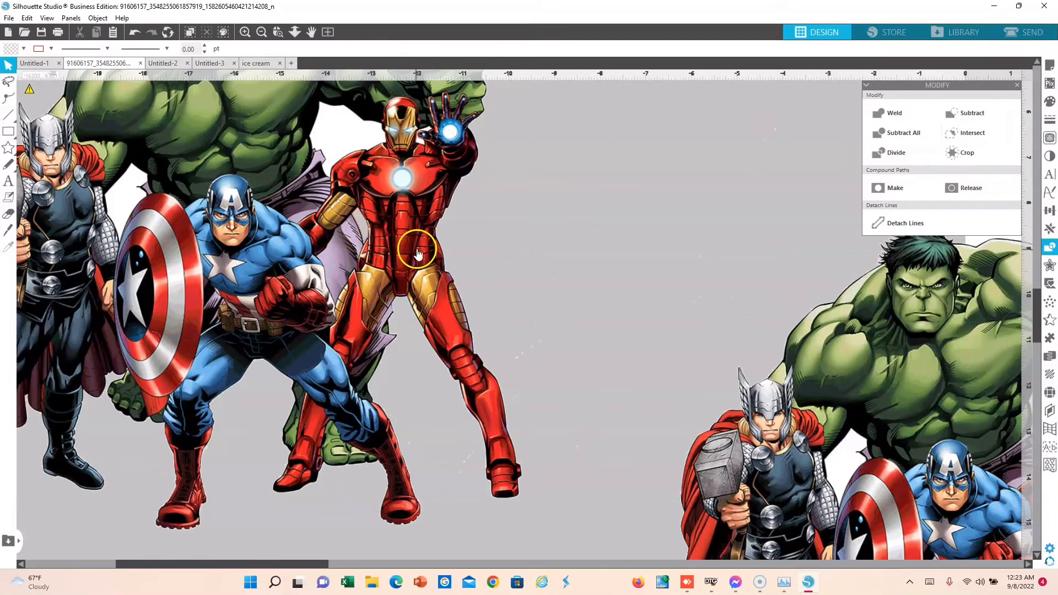
- Pull the duplicated superhero cutout off the gap outline and delete the leftover outline
left_click_drag(417, 254, 246, 250)
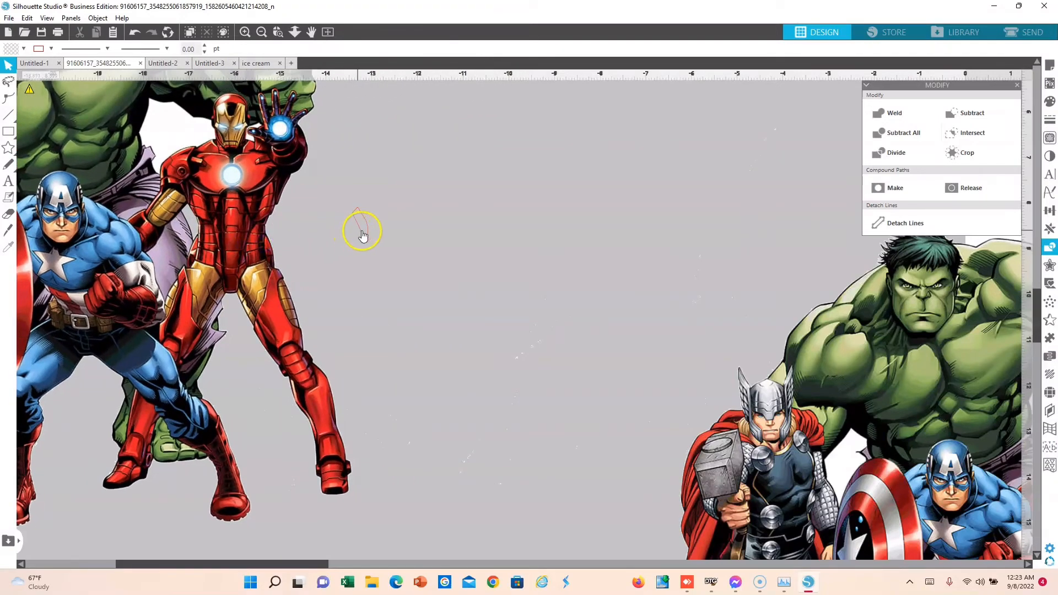
left_click(361, 230)
right_click(362, 230)
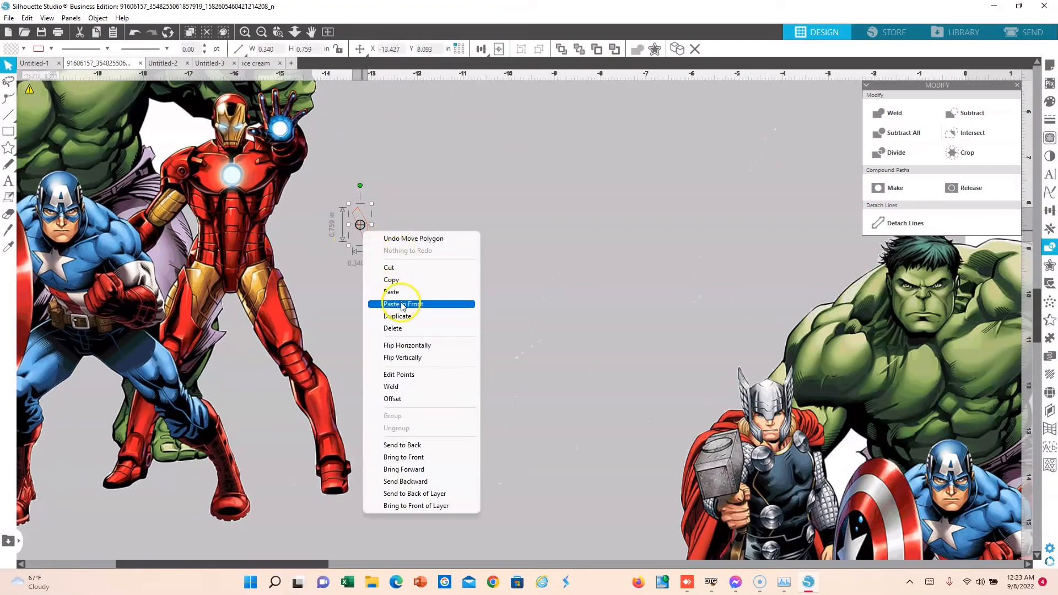
left_click(395, 328)
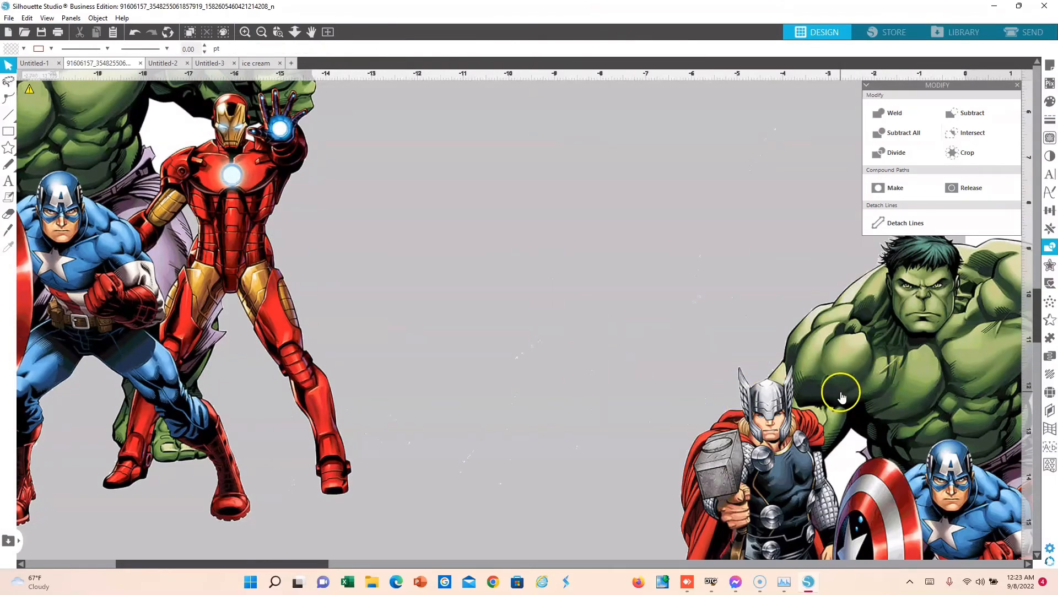
- Move the original superhero cutout below the subtracted one and bring the subtracted cutout closer to the page
left_click_drag(843, 363, 346, 342)
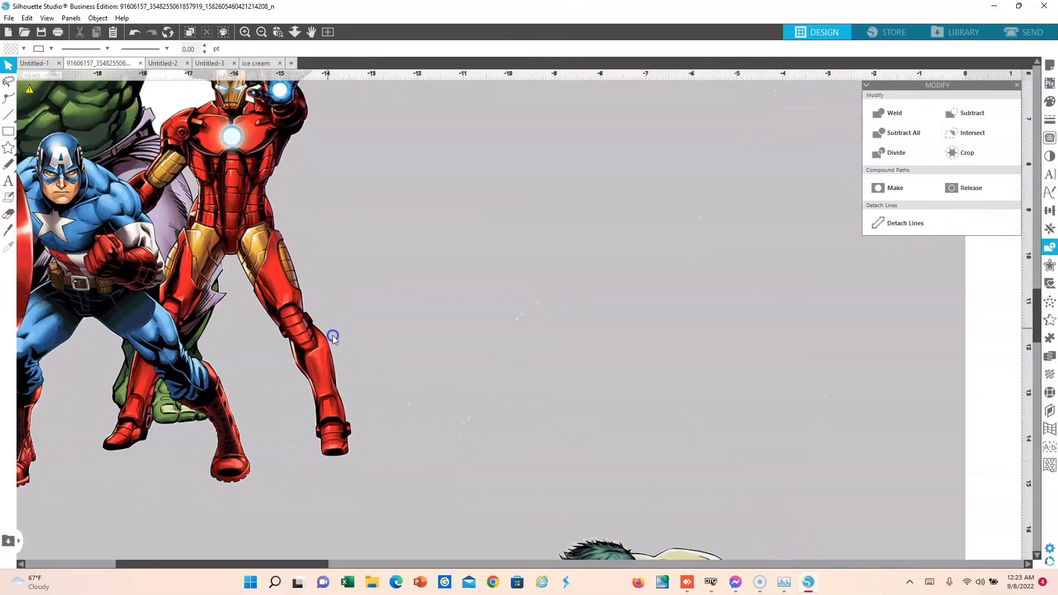
left_click_drag(246, 258, 372, 213)
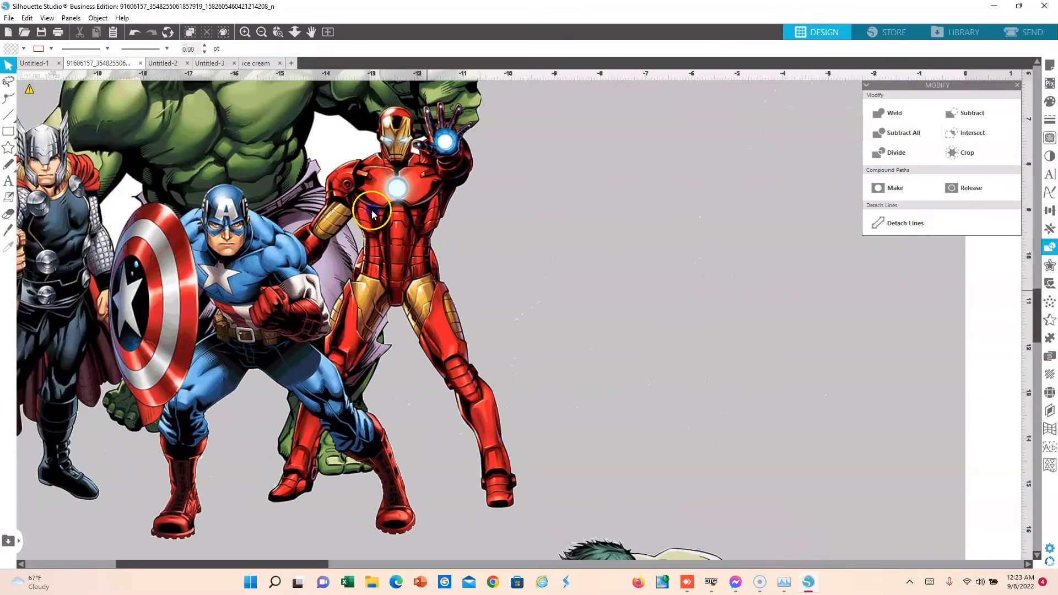
left_click(261, 33)
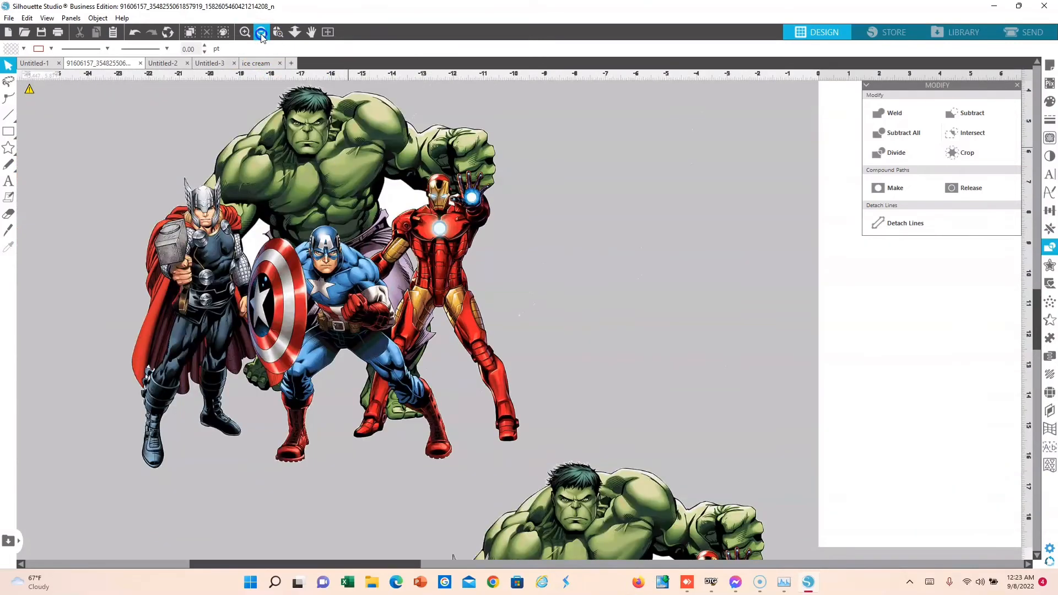
left_click(261, 34)
left_click(418, 345)
left_click_drag(535, 466, 338, 499)
left_click_drag(395, 314, 489, 265)
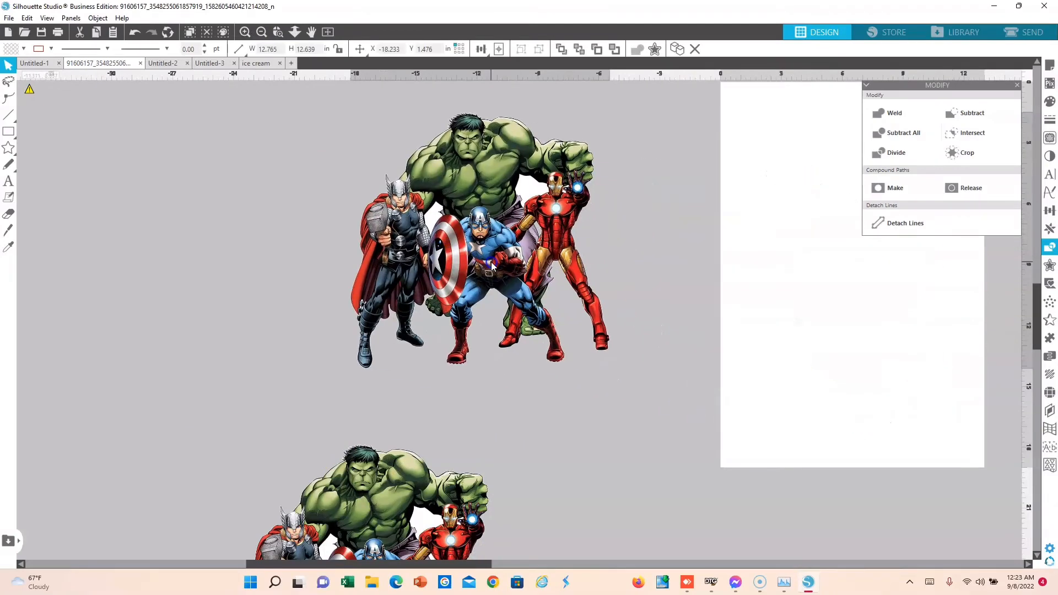
left_click(245, 32)
left_click(503, 229)
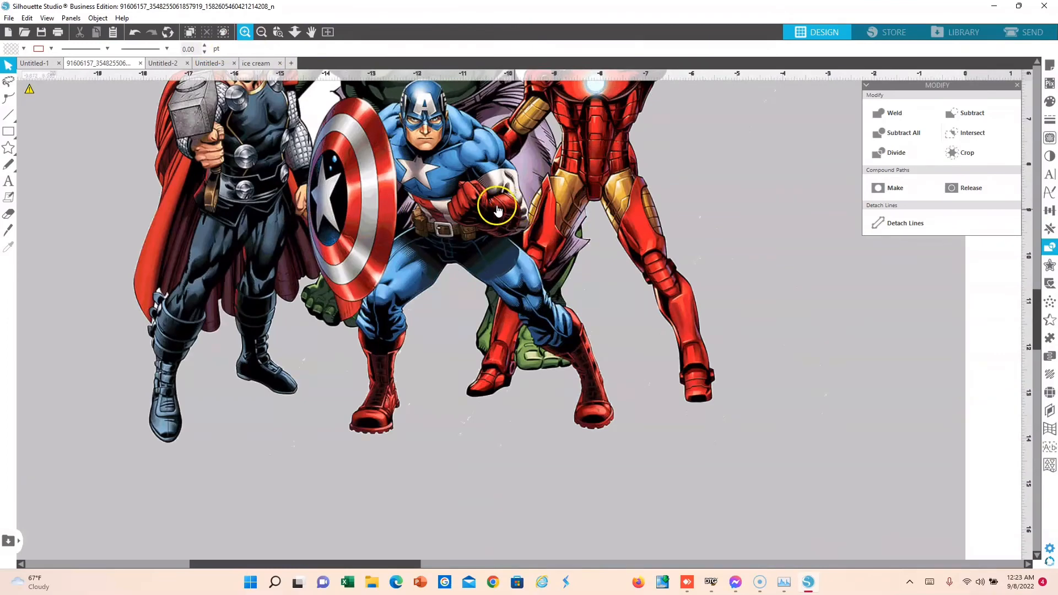
left_click_drag(496, 190, 573, 303)
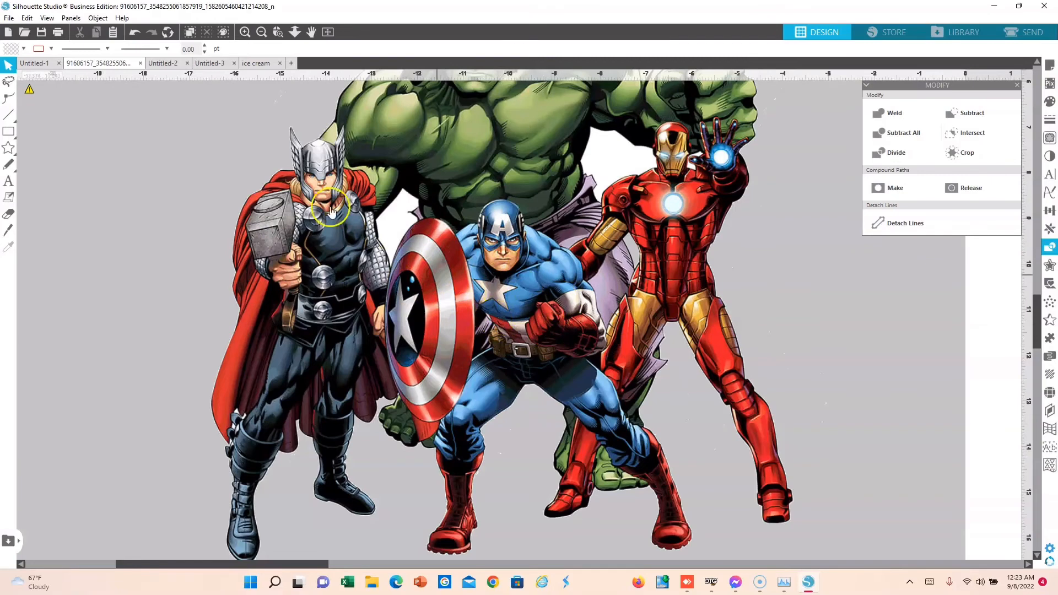
- Move the original superhero cutout farther down out of the way and shift the subtracted cutout away from the page
left_click(263, 36)
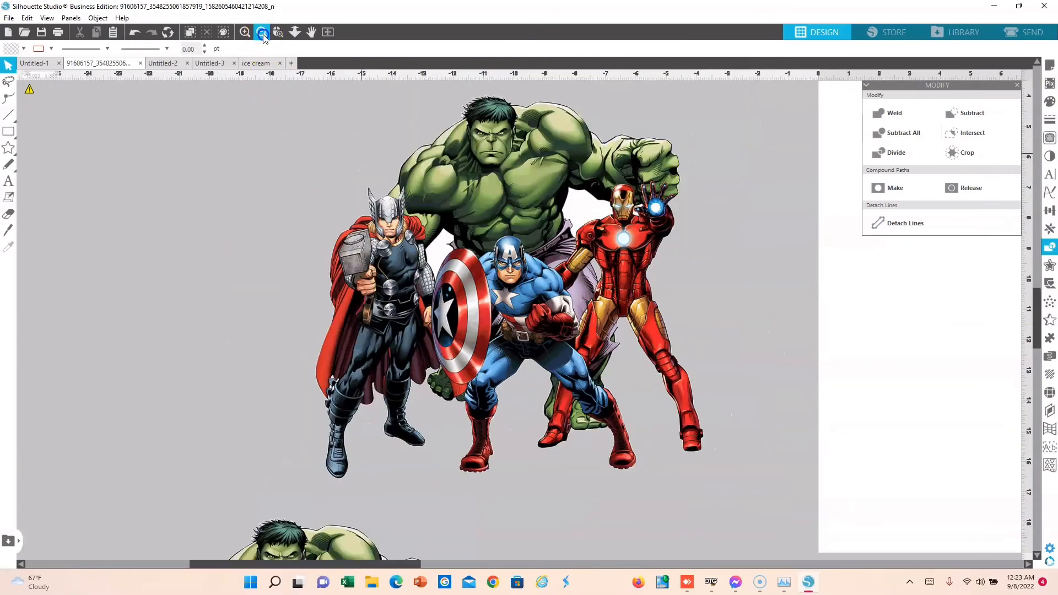
left_click(263, 37)
left_click(377, 485)
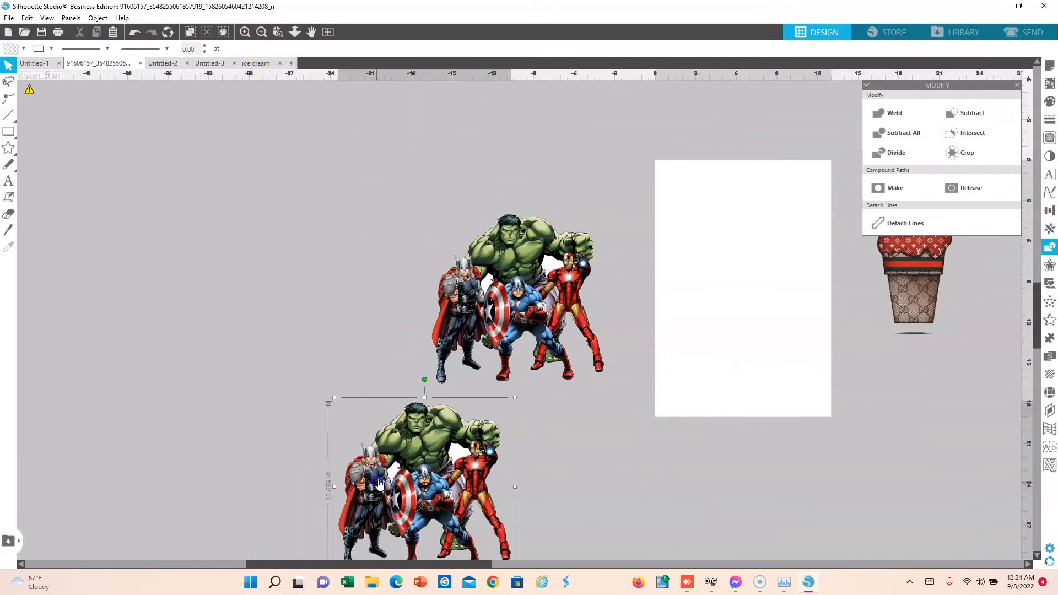
left_click_drag(450, 454, 440, 585)
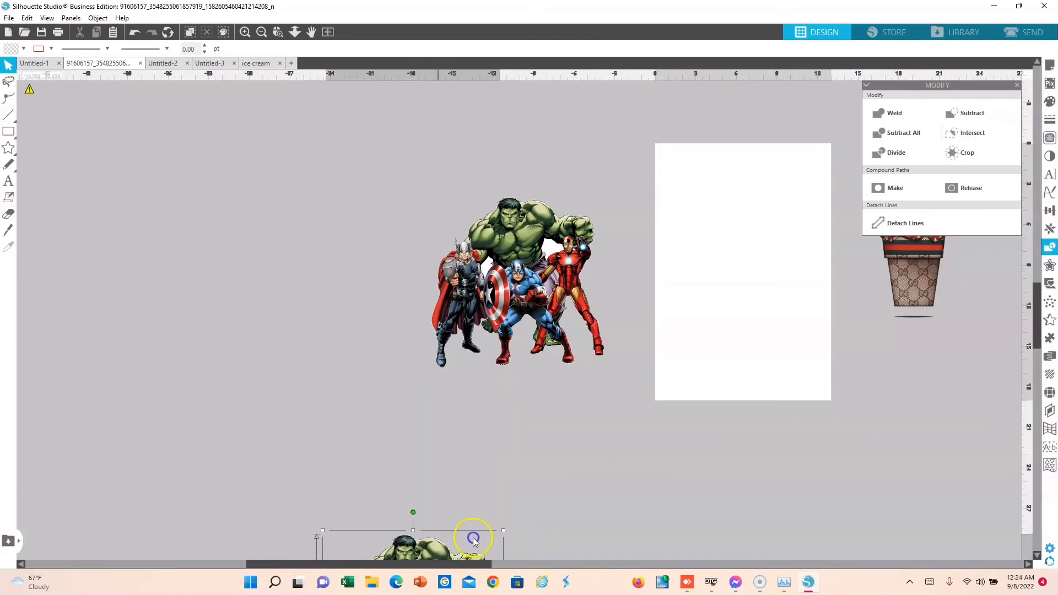
left_click_drag(500, 288, 331, 256)
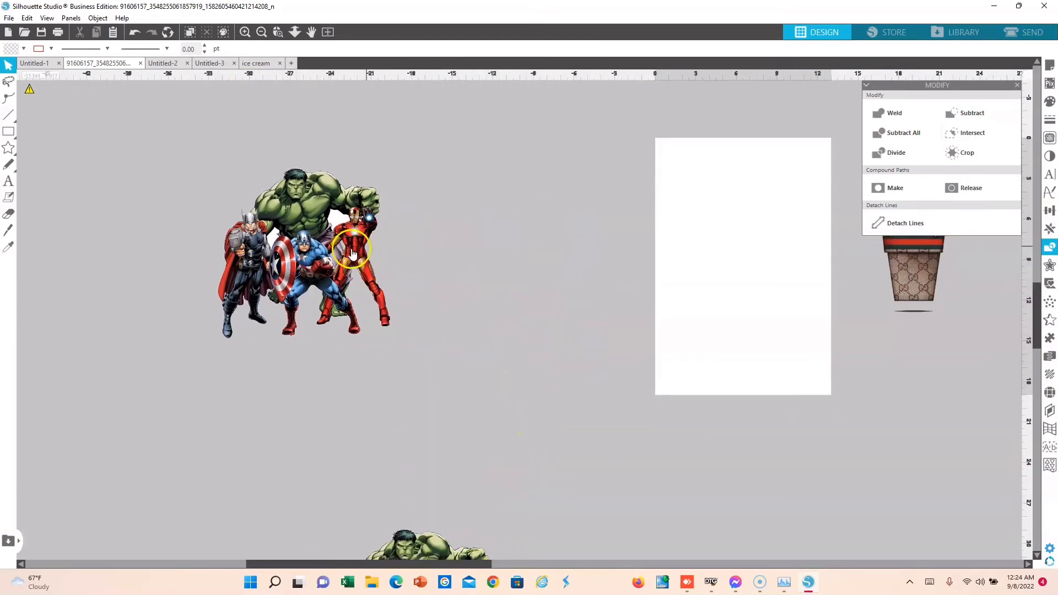
- Place the ice cream cutout beside the subtracted superhero cutout, between it and the page
left_click(246, 31)
left_click_drag(261, 223, 332, 243)
left_click(335, 250)
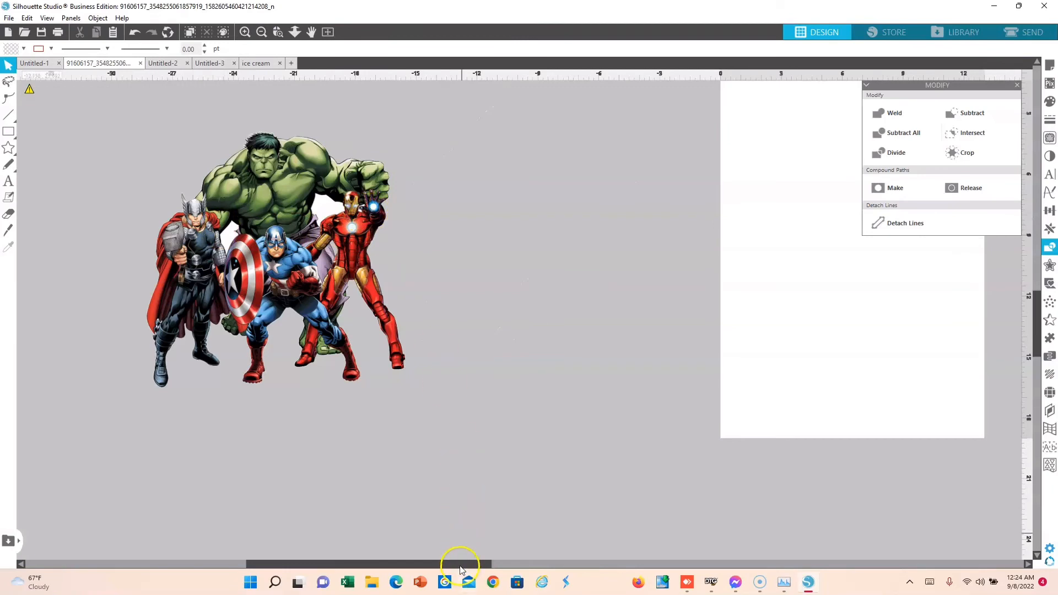
left_click_drag(460, 564, 558, 563)
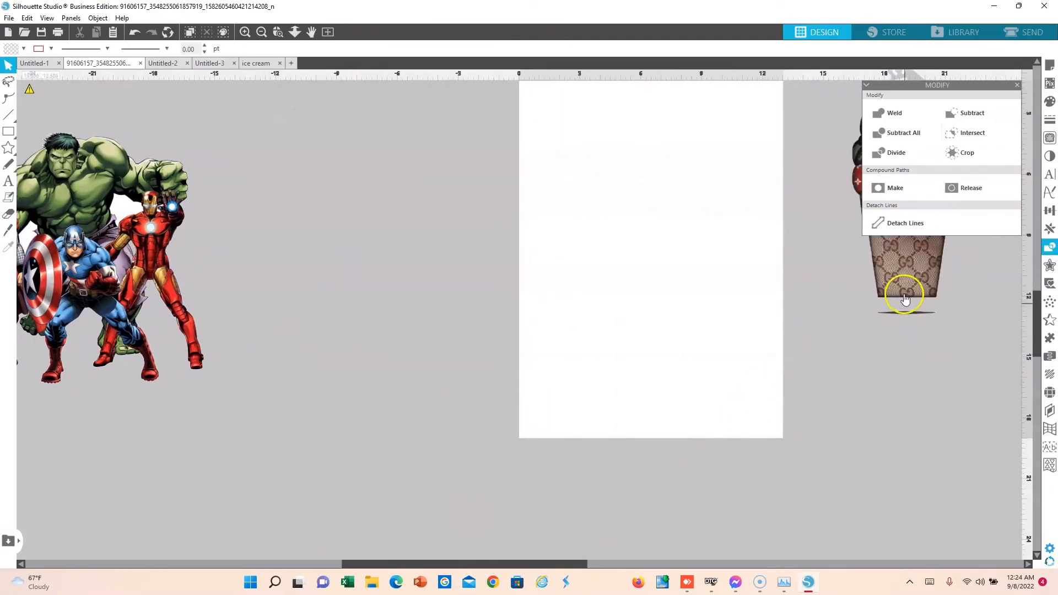
left_click_drag(905, 298, 306, 359)
left_click_drag(414, 563, 322, 529)
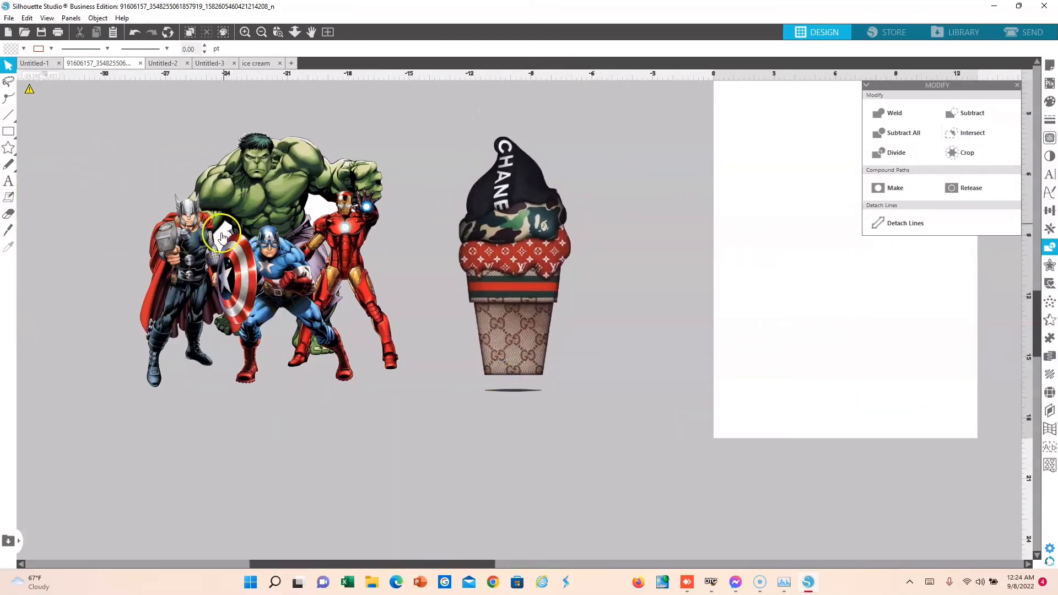